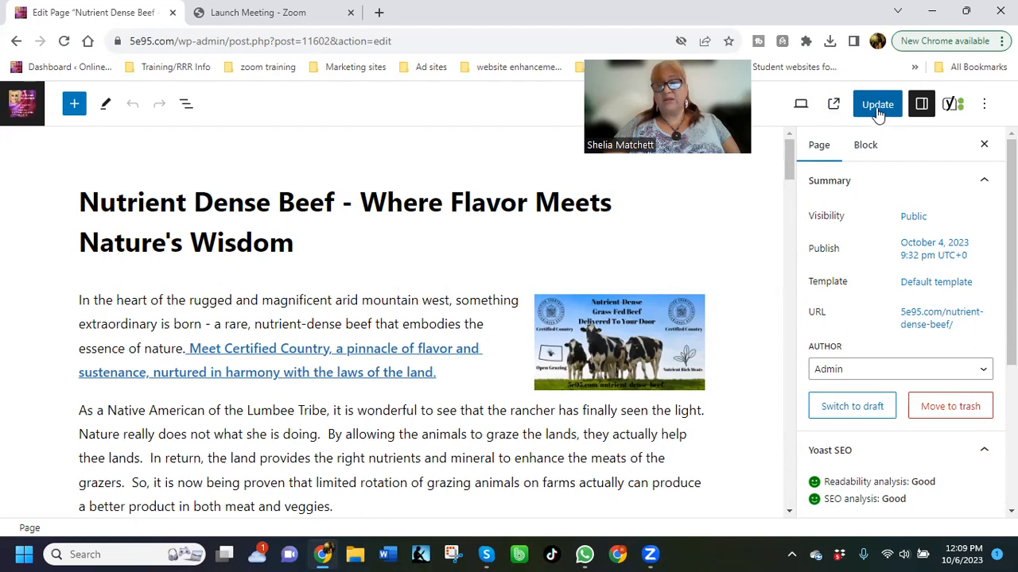
Update the page and open its live version from the nutrient-dense-beef permalink
click(873, 115)
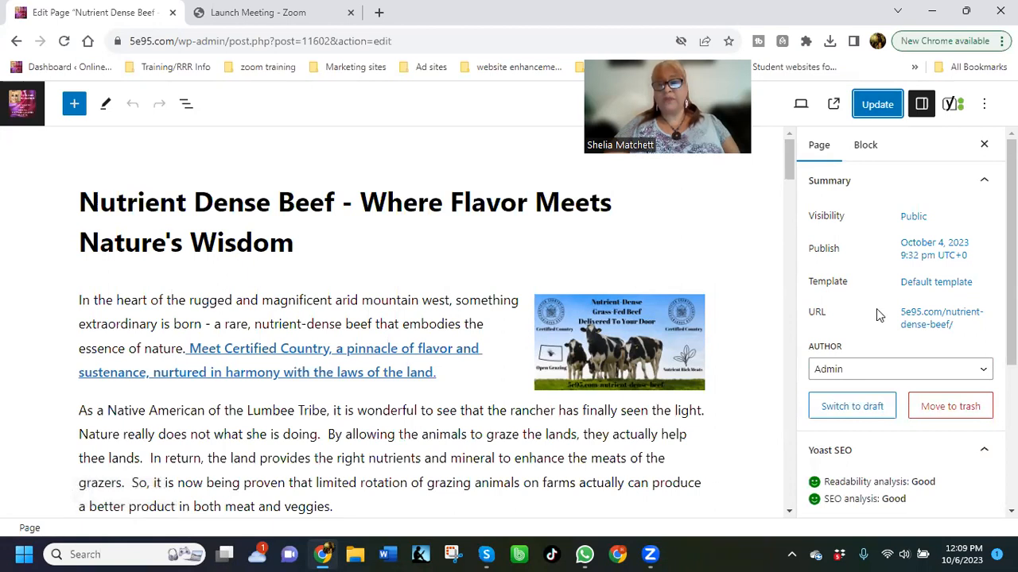
click(916, 320)
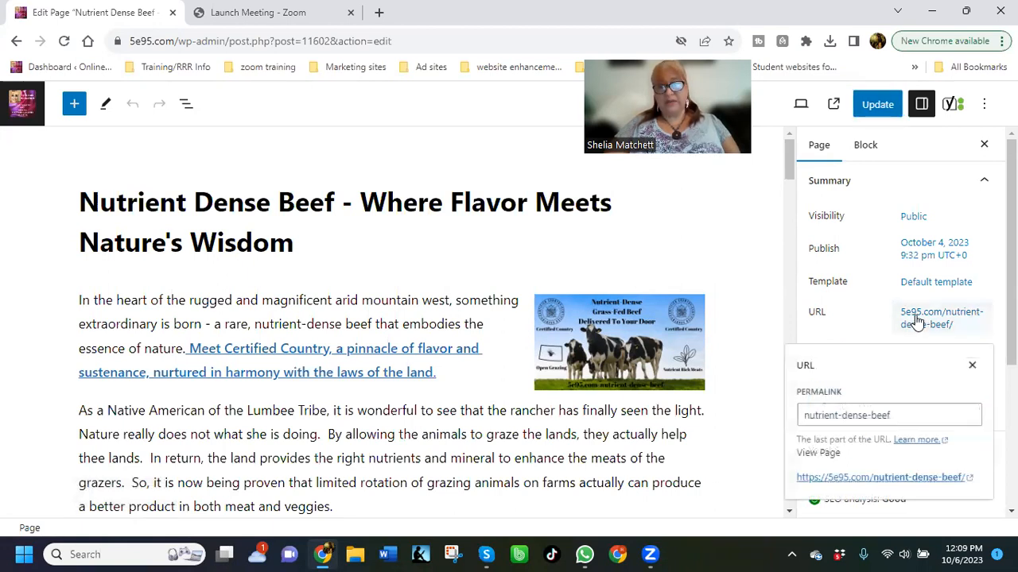
scroll(891, 324, down, 1)
scroll(892, 324, down, 1)
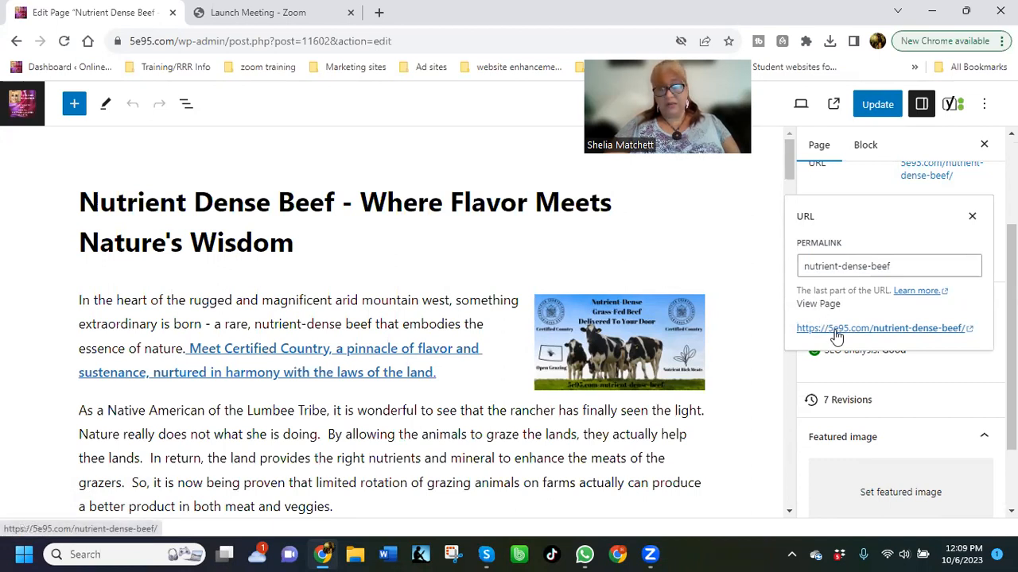
click(972, 332)
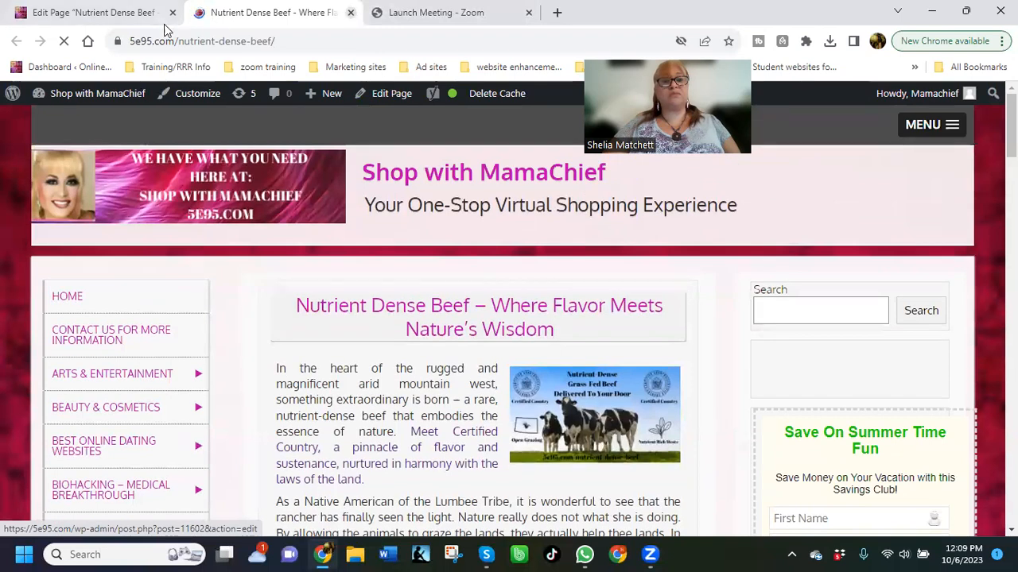
Return to the page editor, view the permalink's link options, and dismiss the URL settings
click(141, 18)
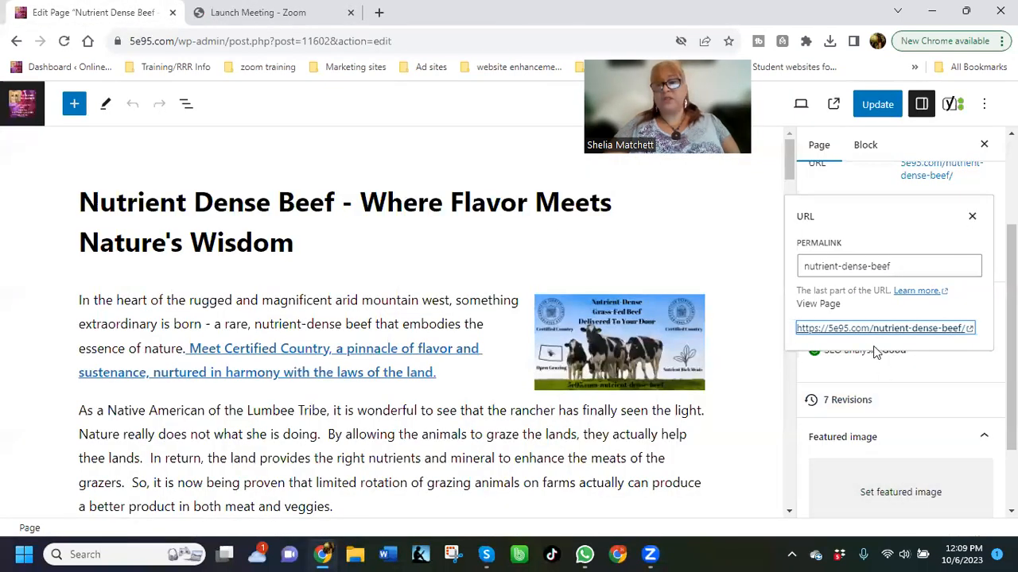
right_click(852, 333)
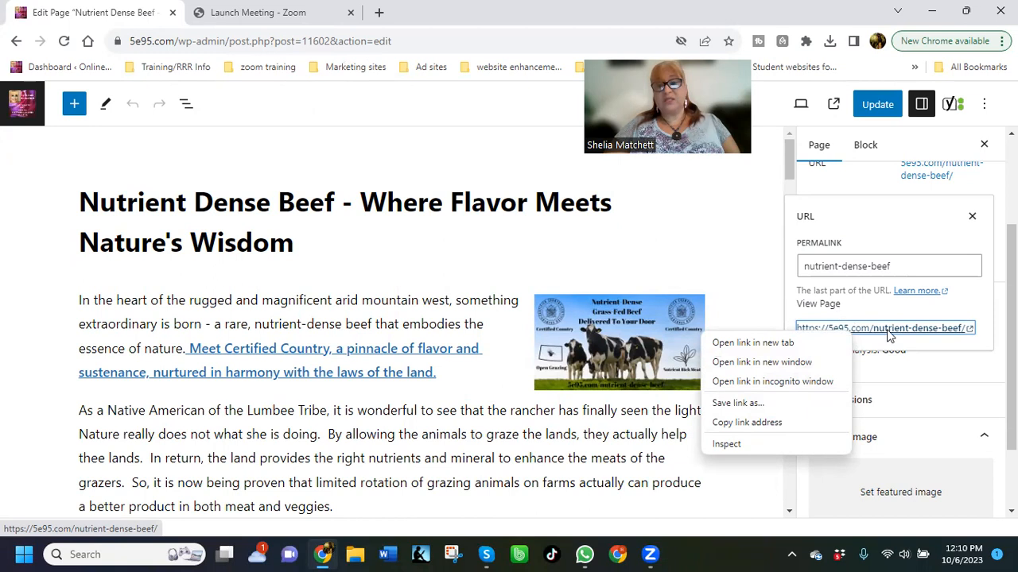
click(602, 246)
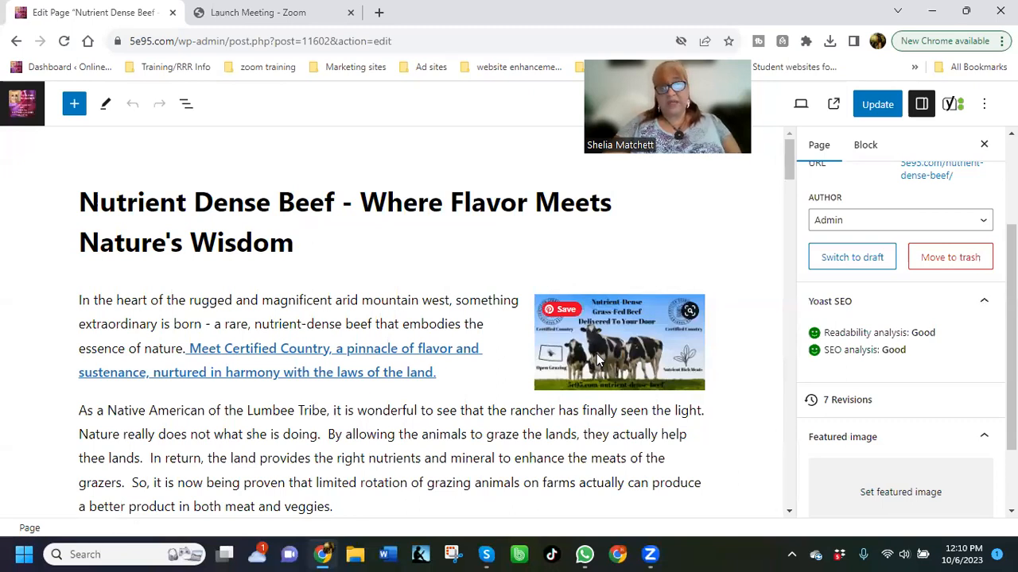
Delete the food image beside the first paragraph under the heading "Trust Your Senses, Trust Your Tastes"
mouse_move(477, 395)
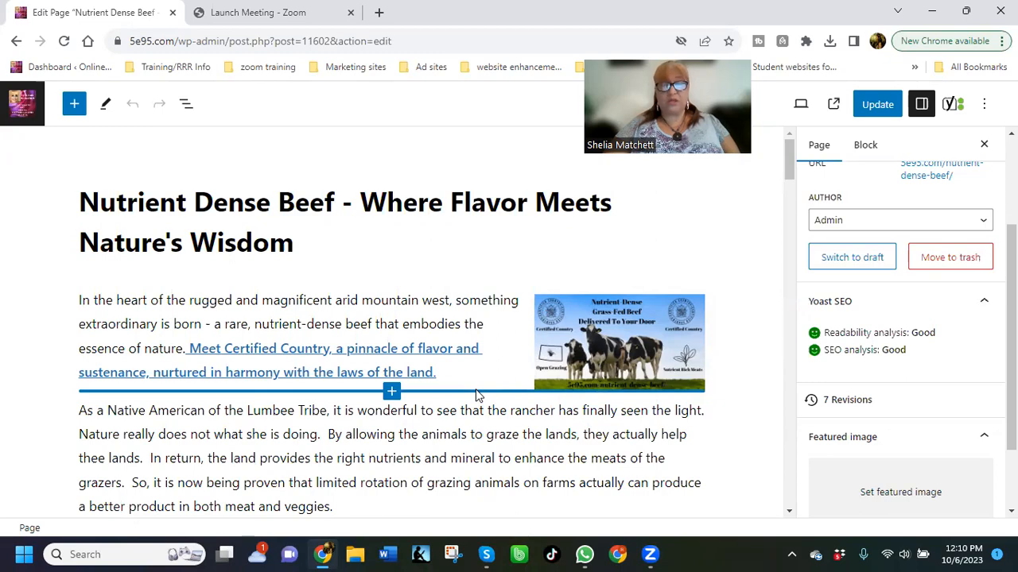
scroll(459, 350, down, 2)
scroll(457, 354, down, 8)
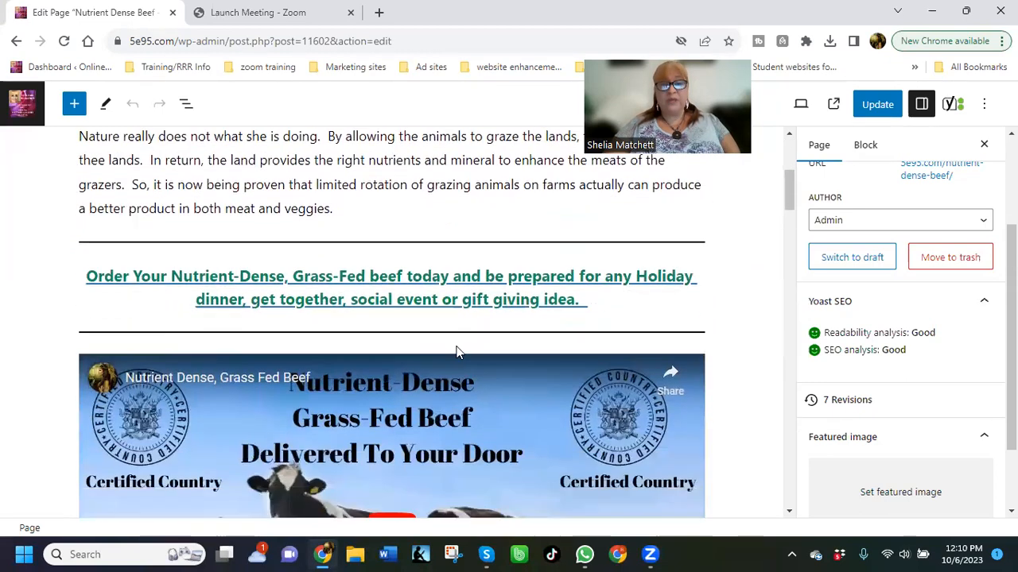
scroll(453, 360, down, 10)
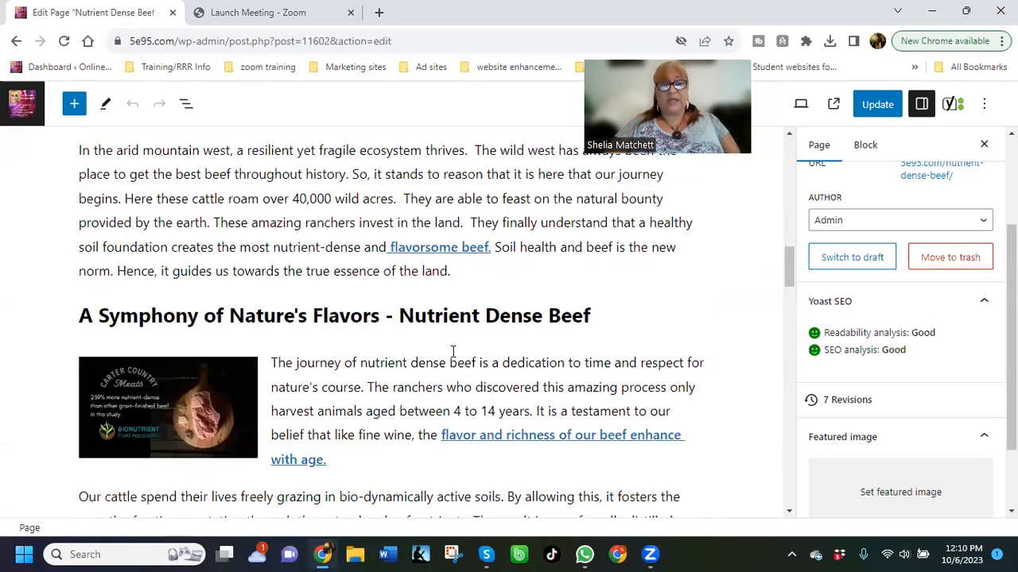
scroll(454, 358, down, 9)
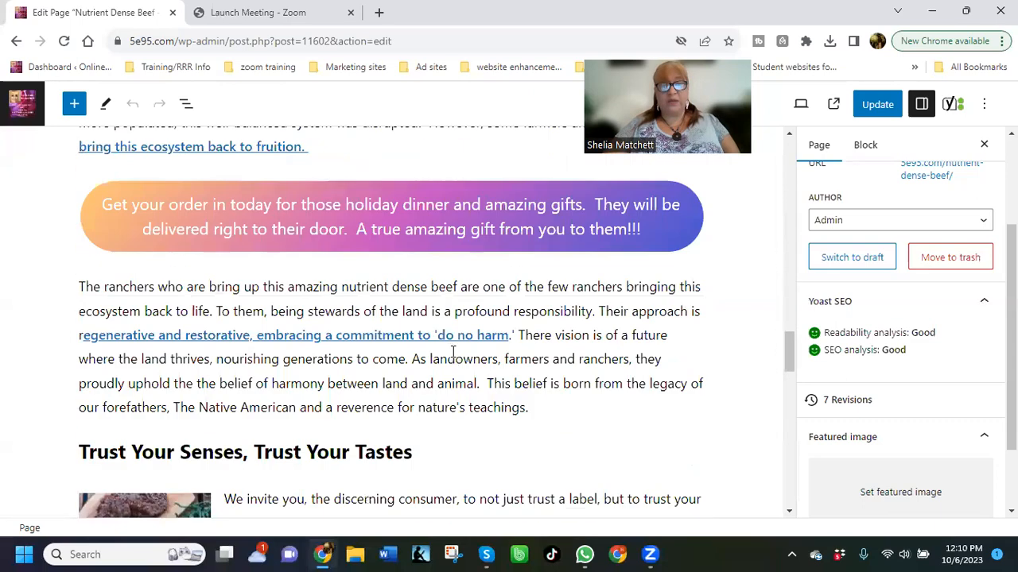
scroll(452, 352, down, 2)
scroll(451, 351, up, 4)
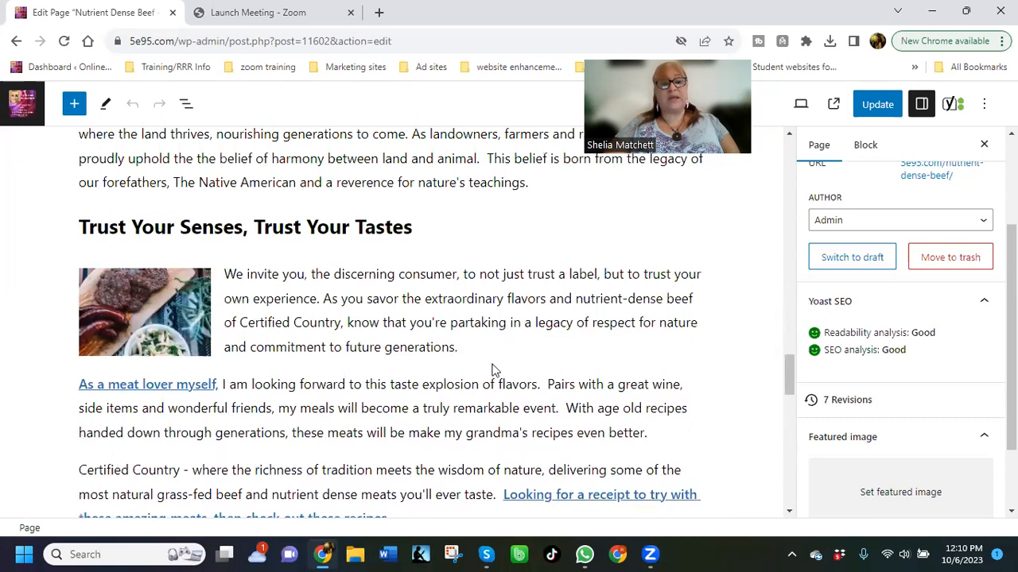
click(159, 309)
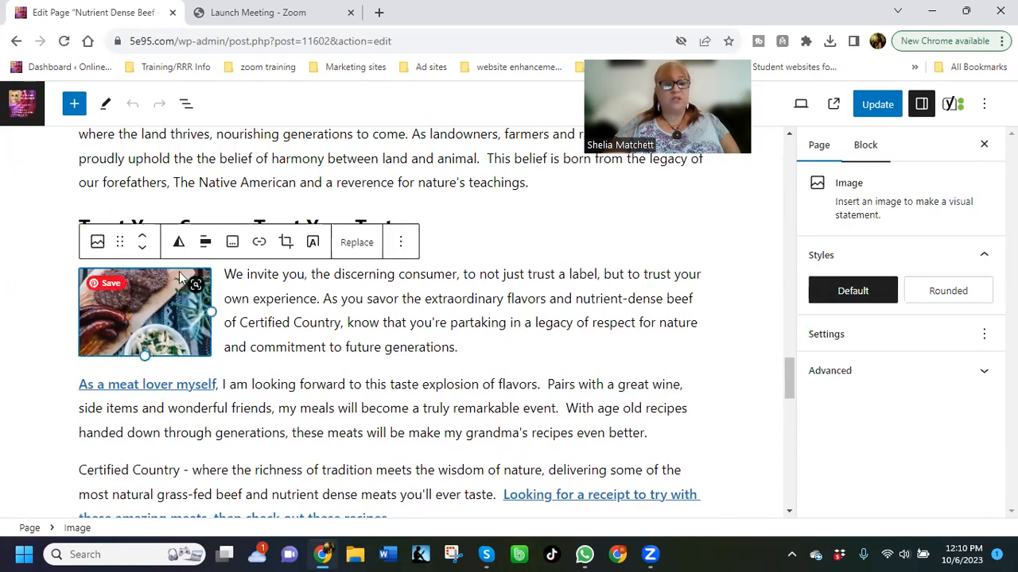
click(401, 244)
scroll(446, 410, down, 3)
click(454, 515)
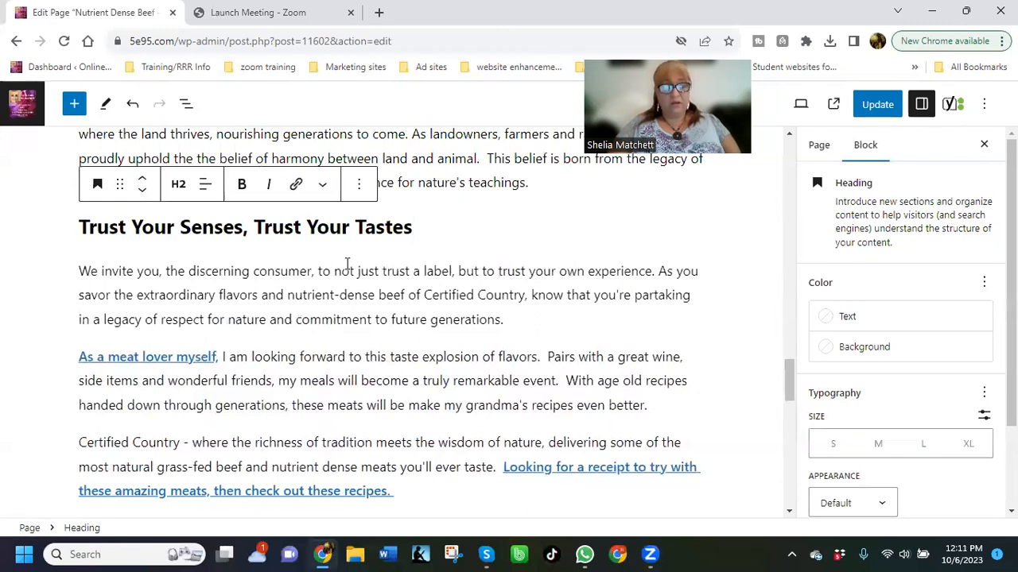
Insert an Image block between the "We invite you" paragraph and the "As a meat lover myself" paragraph
mouse_move(373, 337)
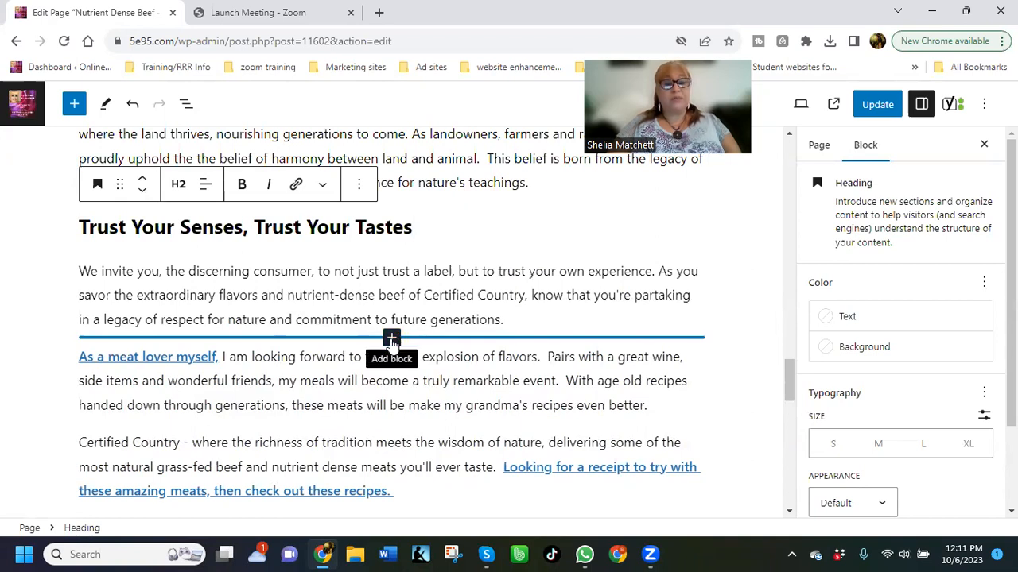
click(391, 340)
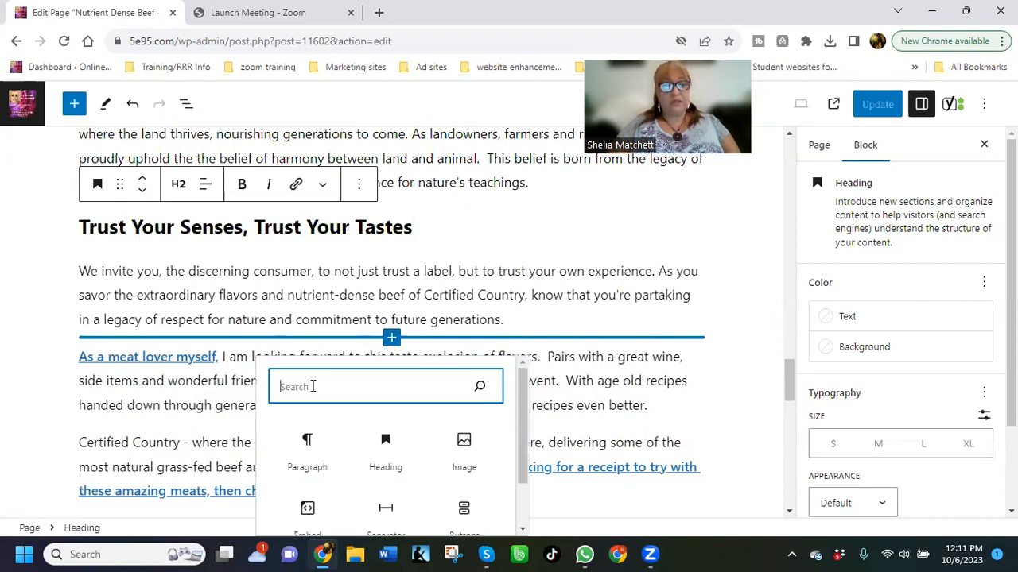
scroll(437, 429, down, 1)
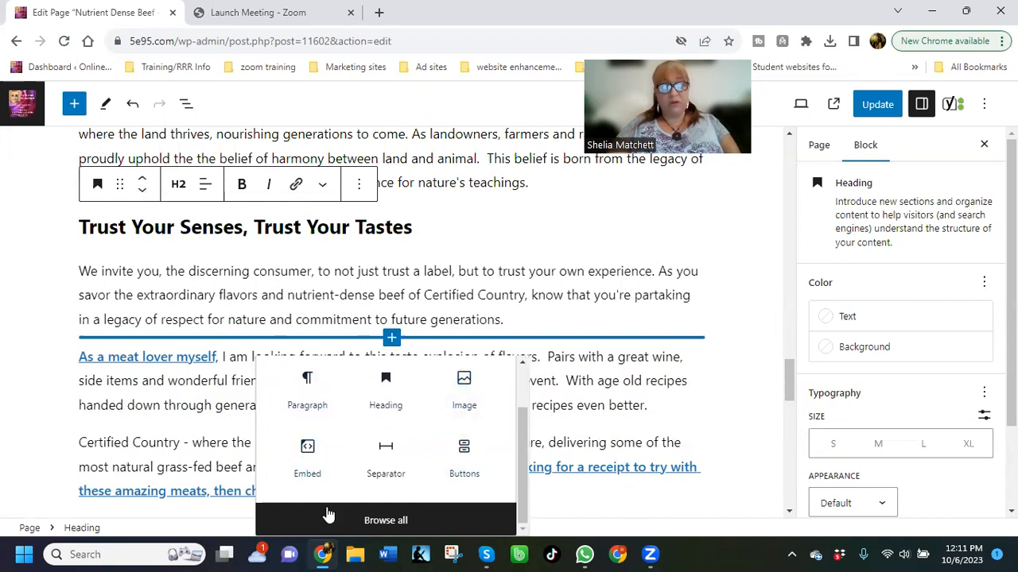
click(328, 516)
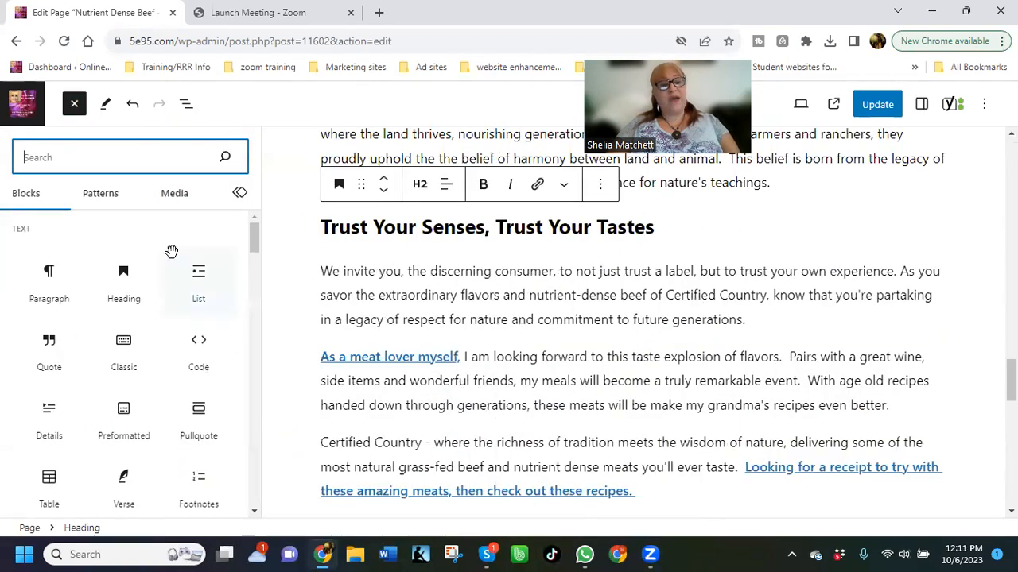
mouse_move(174, 261)
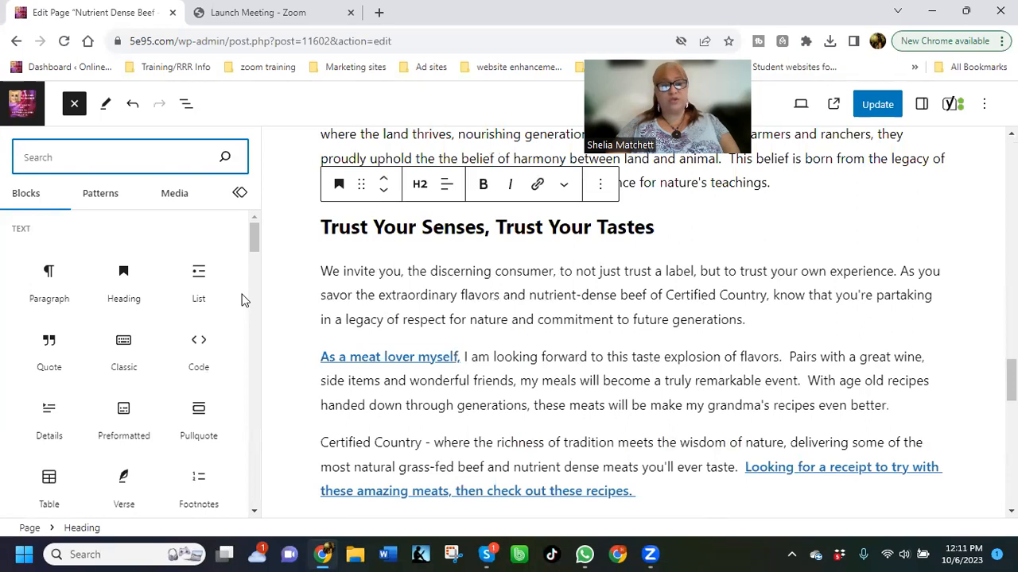
scroll(244, 300, down, 1)
scroll(244, 300, down, 1)
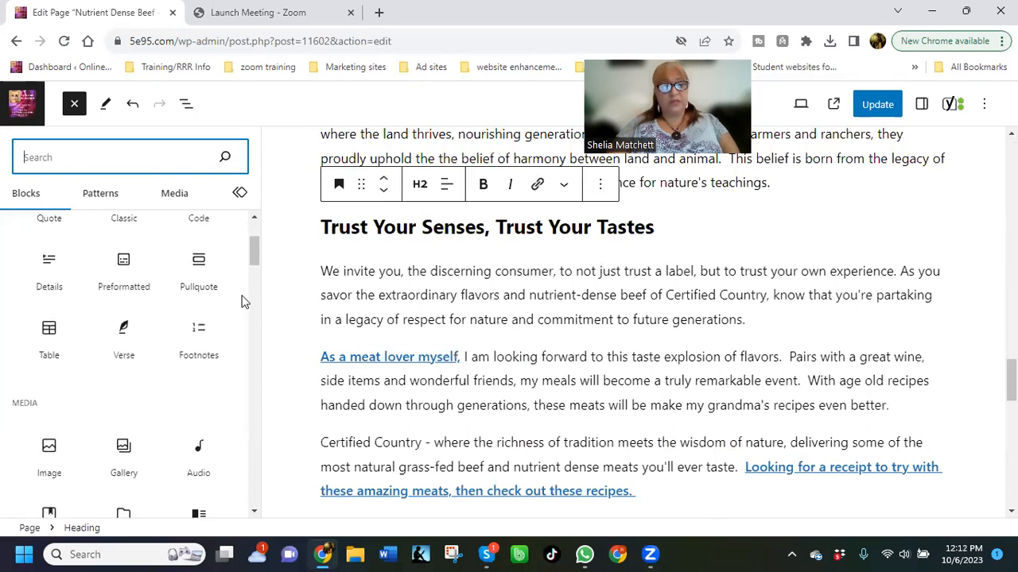
scroll(126, 371, down, 1)
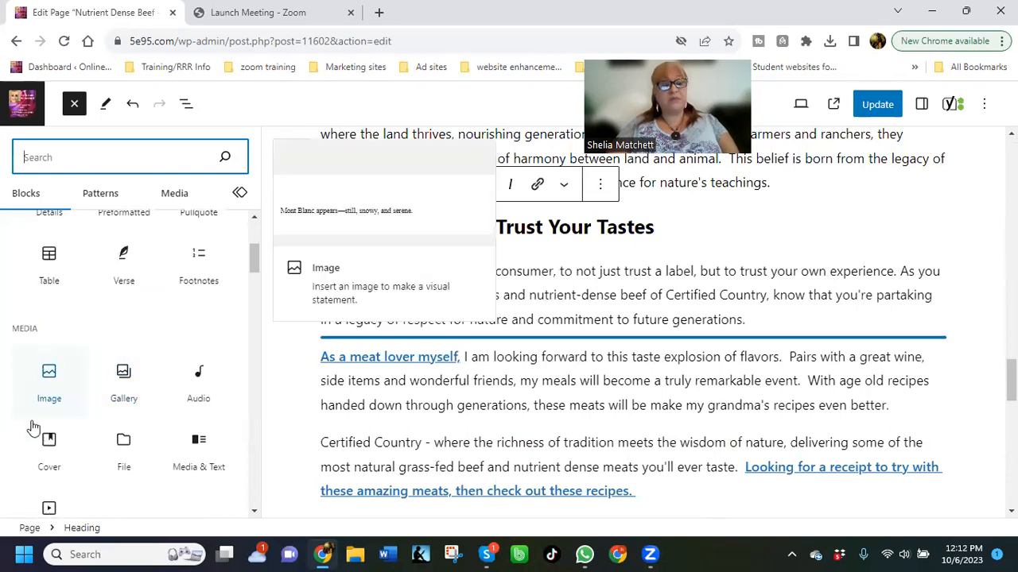
click(50, 376)
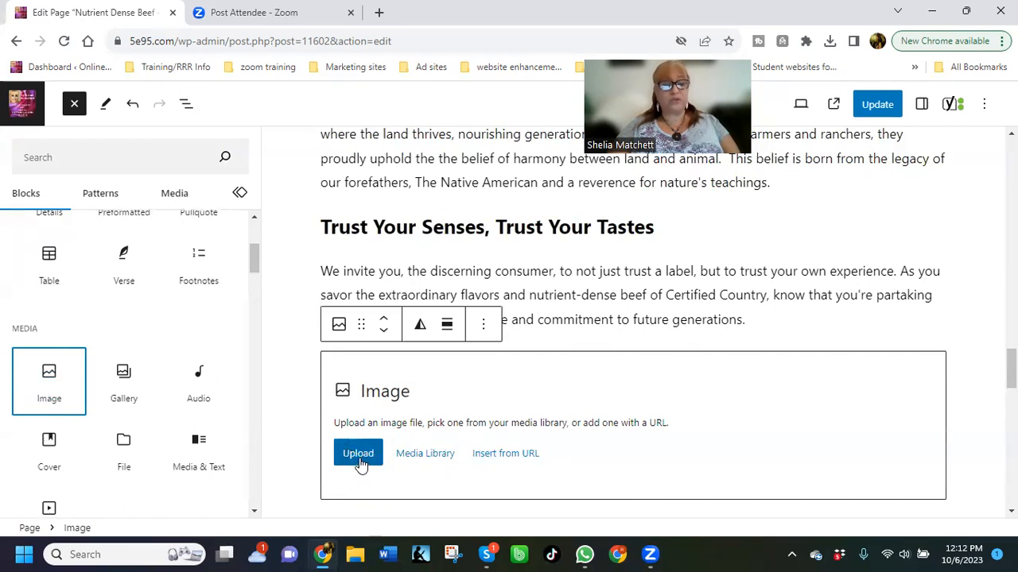
Start uploading a file to the Image block and open the logos folder in Dropbox
click(358, 459)
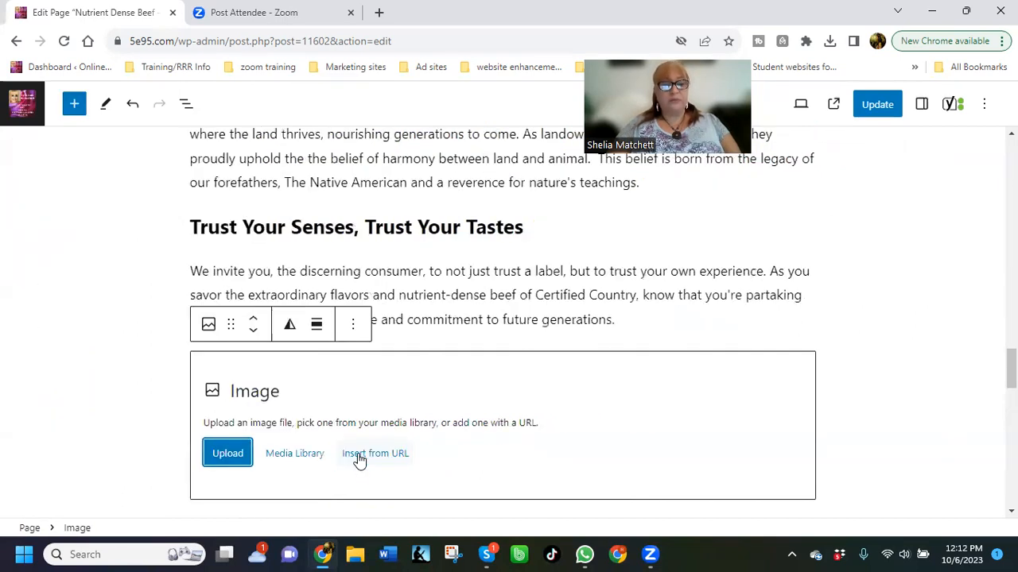
click(234, 456)
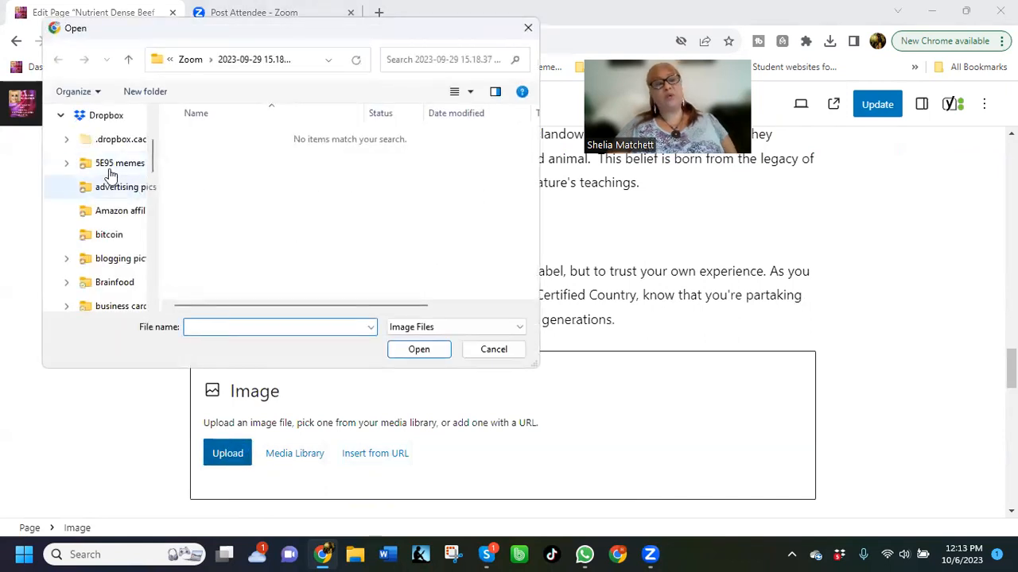
scroll(117, 236, up, 3)
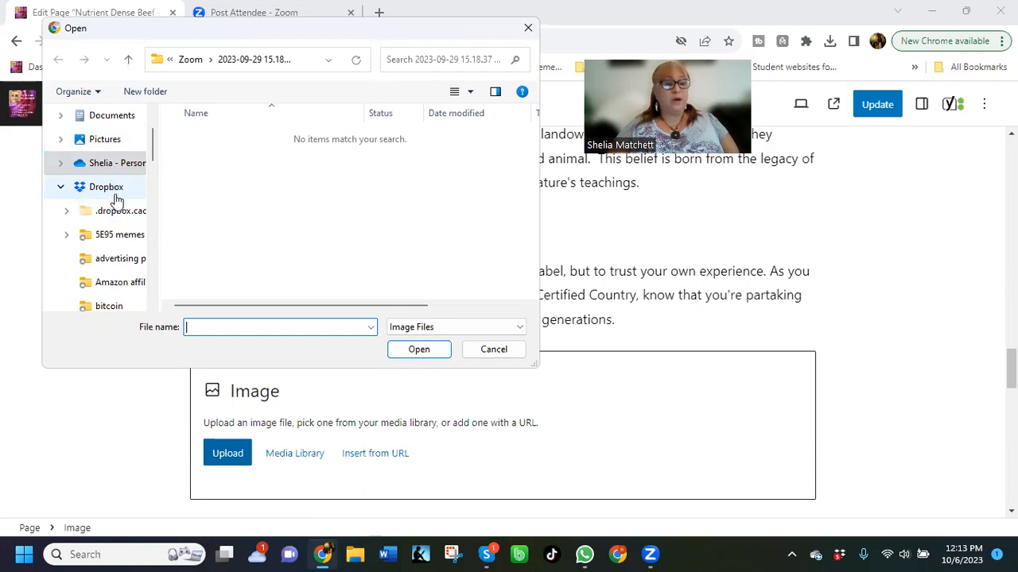
scroll(119, 205, down, 2)
scroll(121, 230, down, 5)
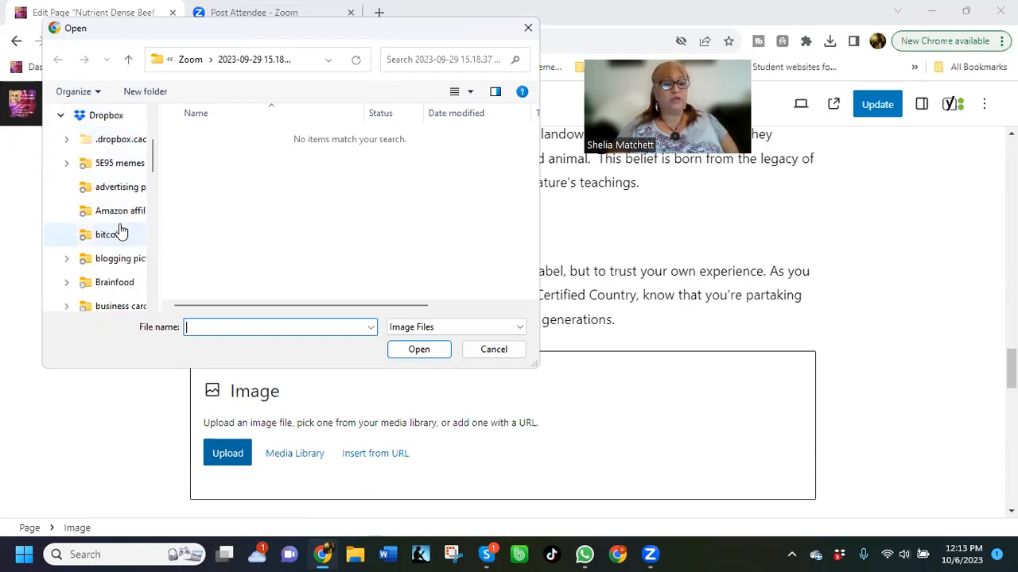
scroll(121, 231, down, 4)
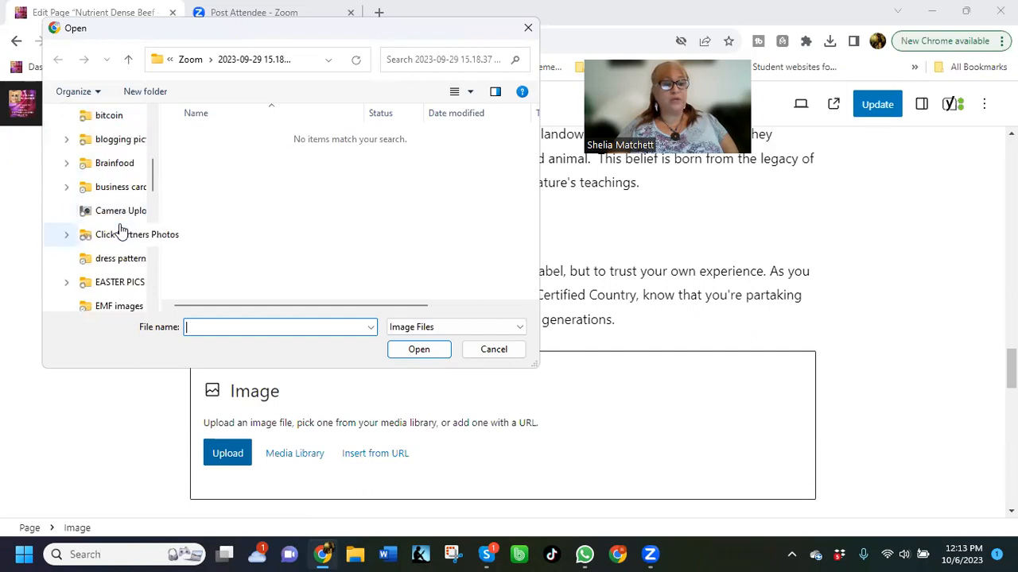
scroll(119, 243, down, 1)
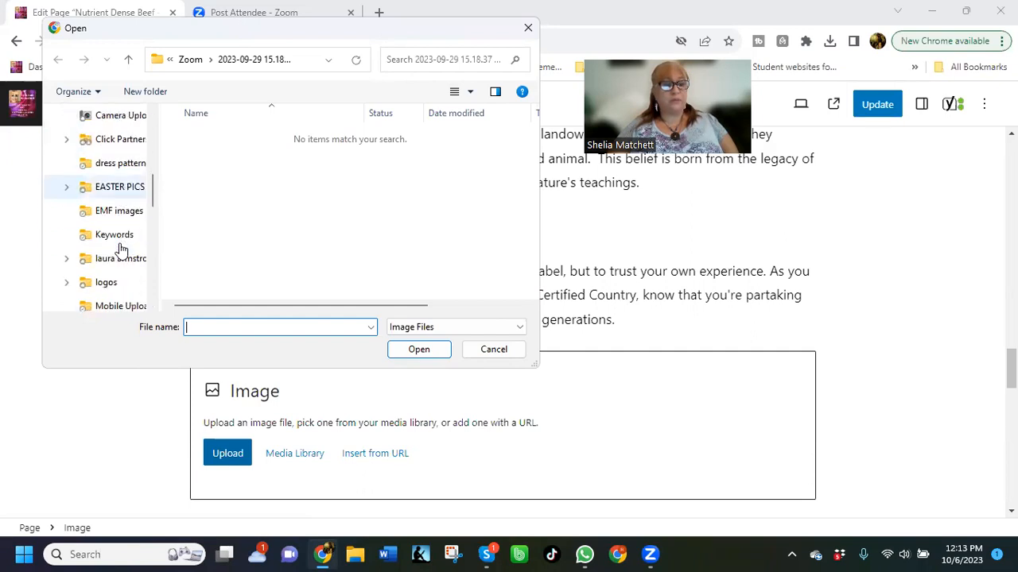
click(107, 283)
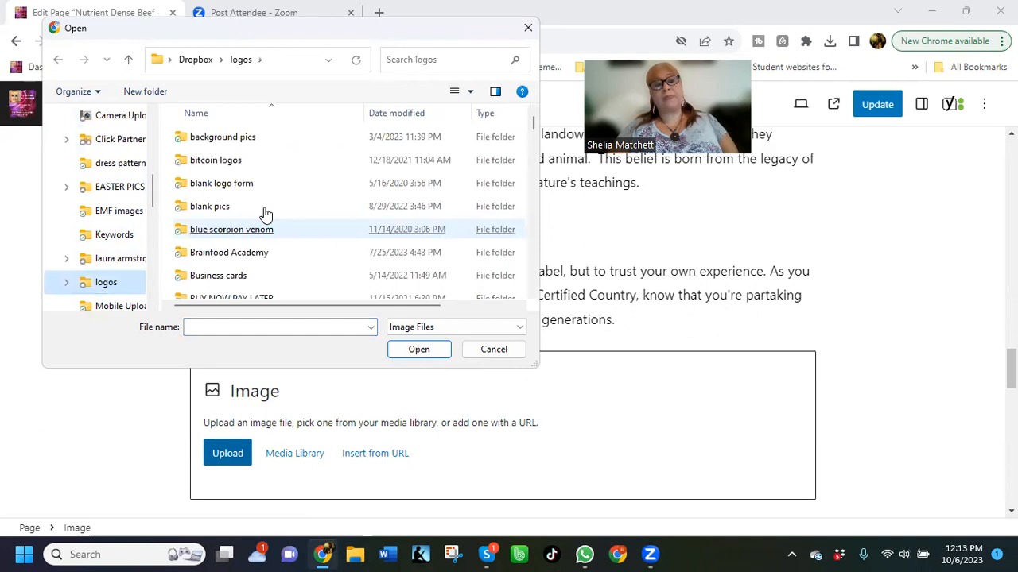
Find the Thumbnail Images folder within logos and open its meats subfolder
scroll(275, 218, down, 4)
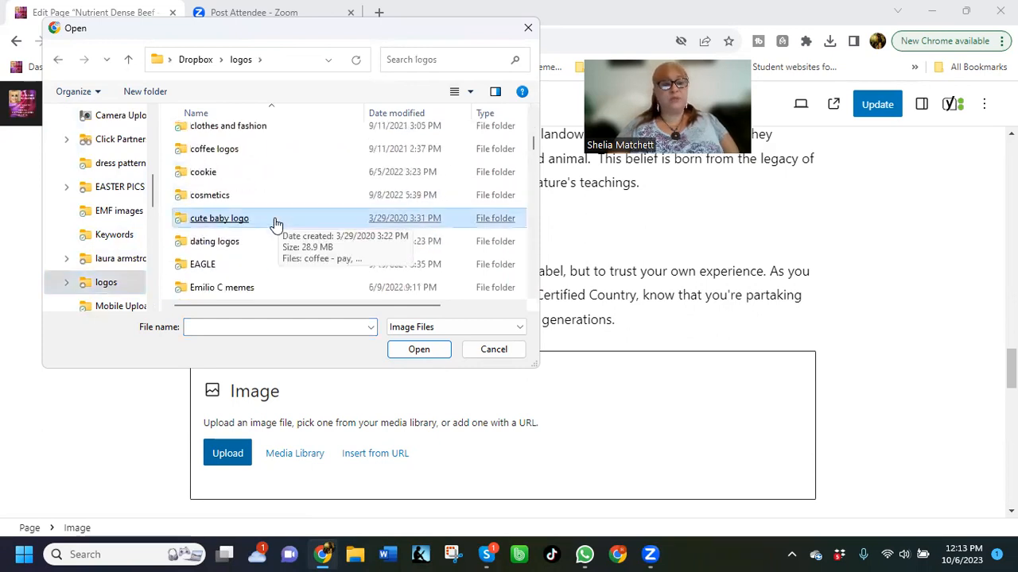
scroll(274, 225, down, 3)
scroll(271, 228, down, 4)
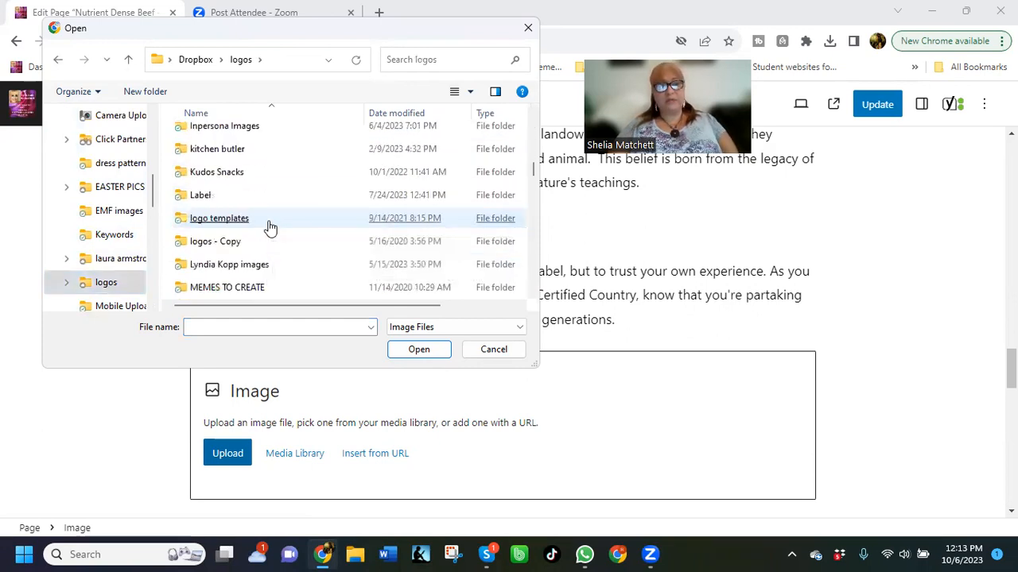
scroll(272, 229, down, 1)
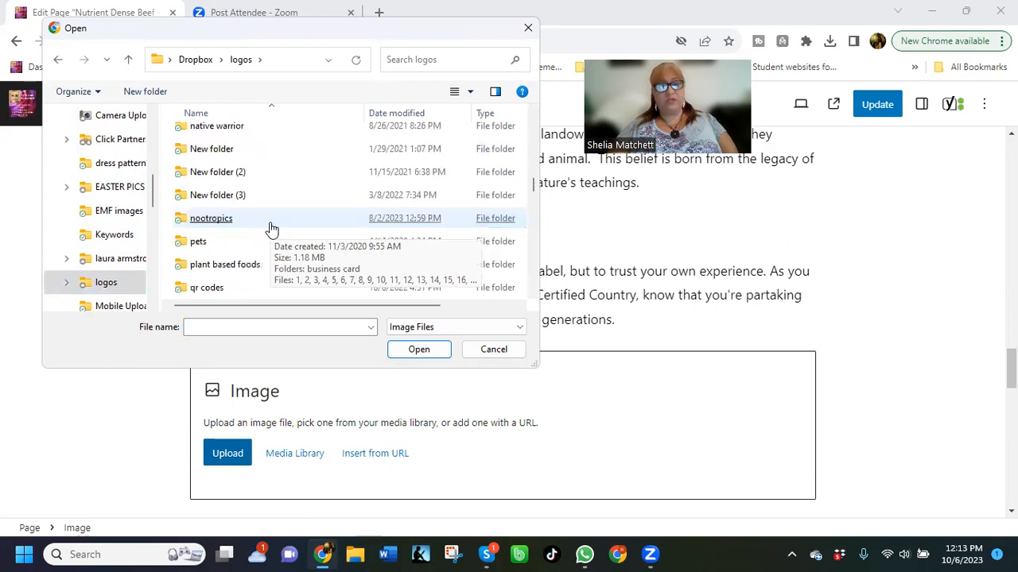
scroll(271, 229, down, 4)
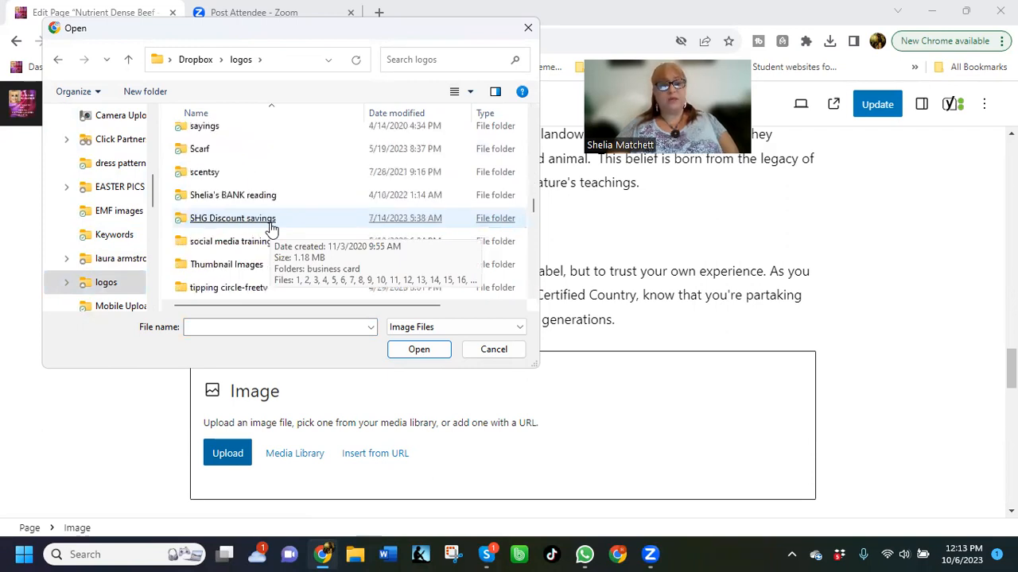
double_click(236, 267)
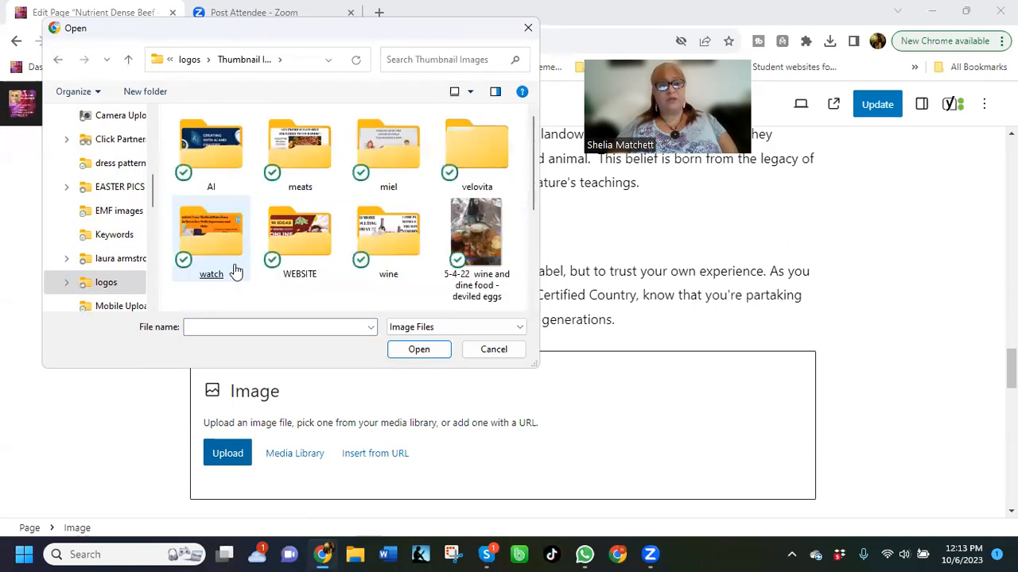
click(305, 178)
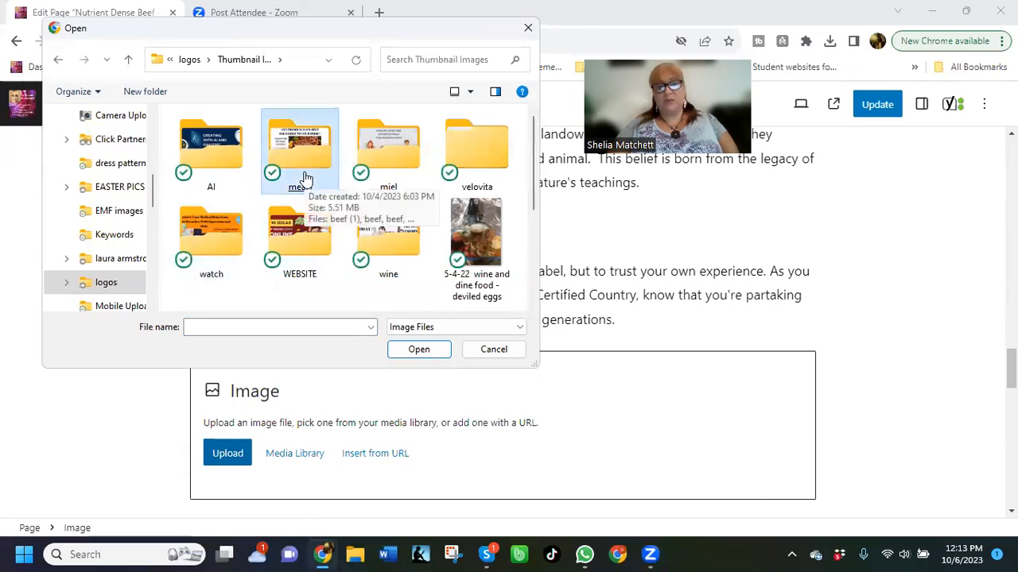
double_click(305, 178)
Upload the beef picture from the meats folder into the Image block
click(307, 170)
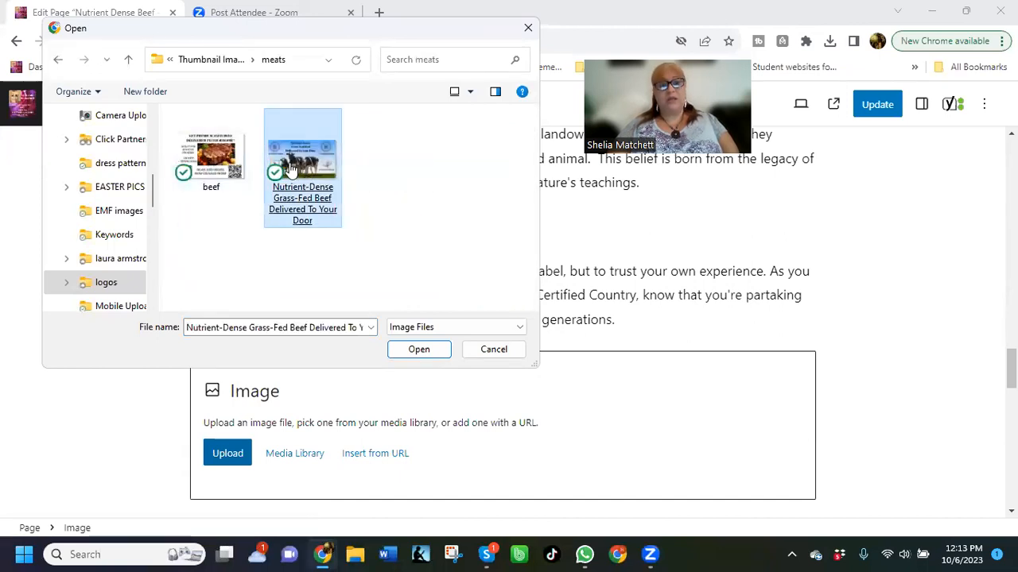
click(213, 172)
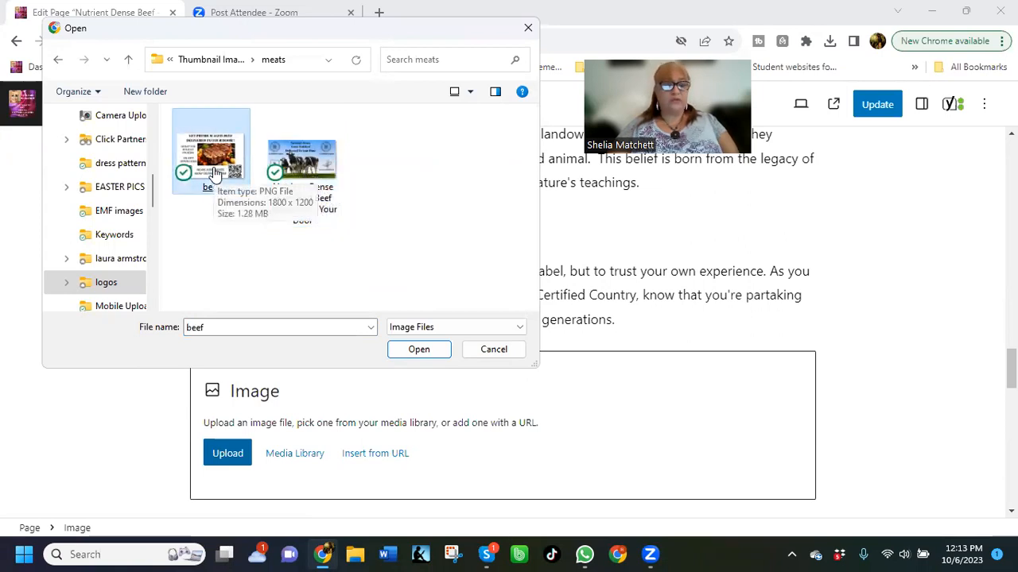
double_click(215, 170)
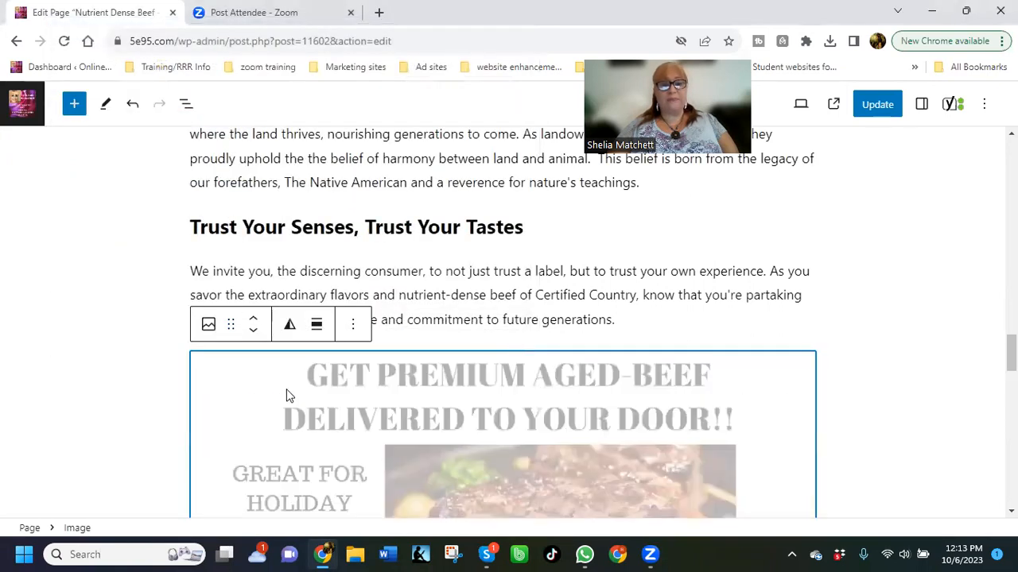
Shrink the beef image to about one fifth of the text column's width and align it left beside the "As a meat lover myself" paragraph
scroll(694, 338, down, 2)
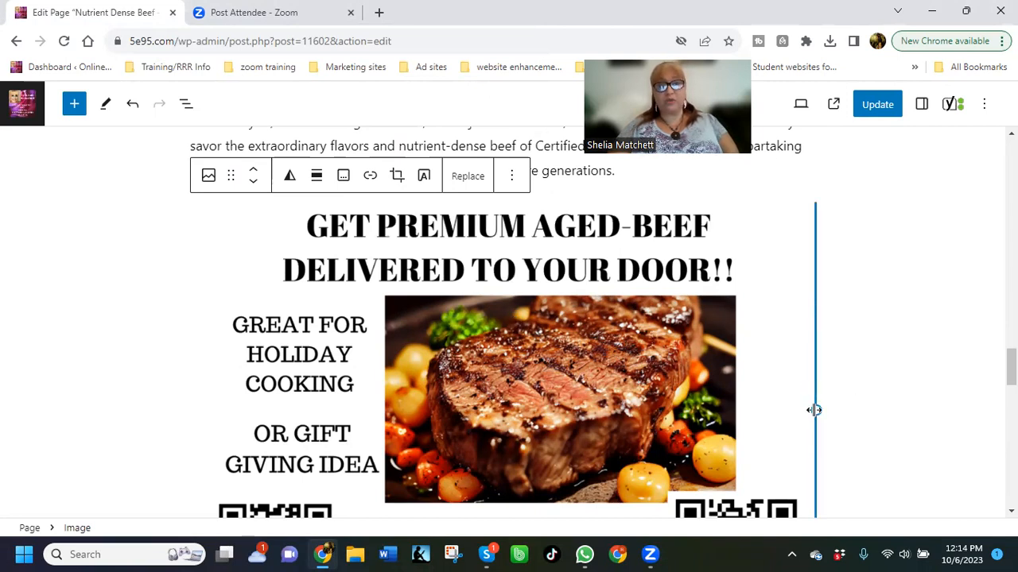
drag(814, 410, 436, 335)
drag(439, 284, 312, 253)
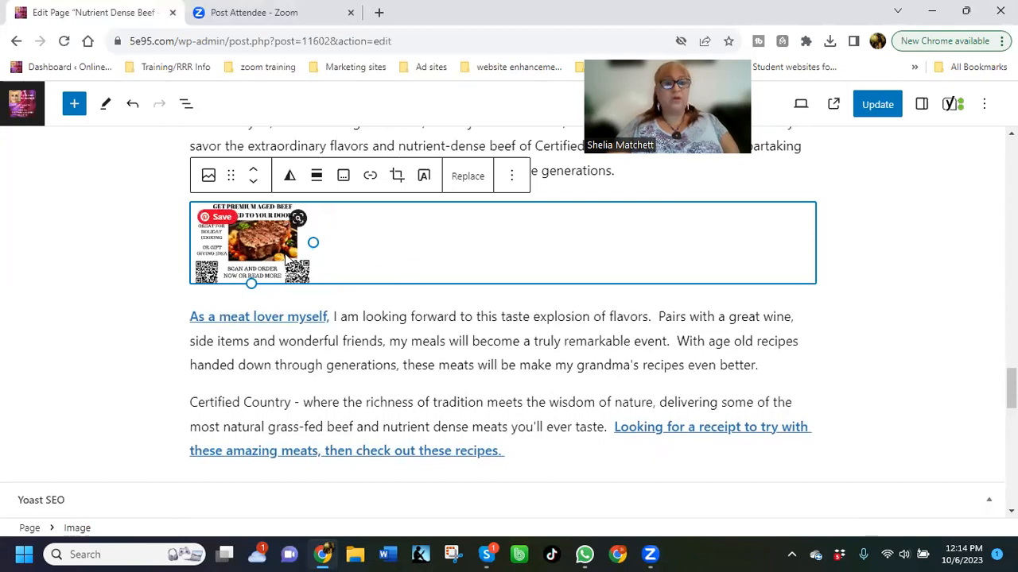
click(316, 178)
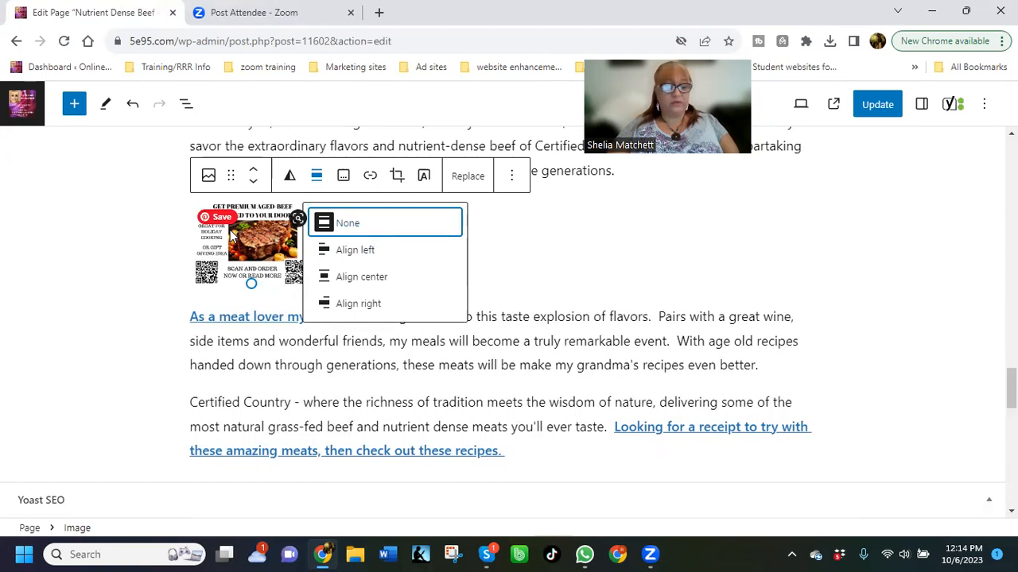
click(353, 250)
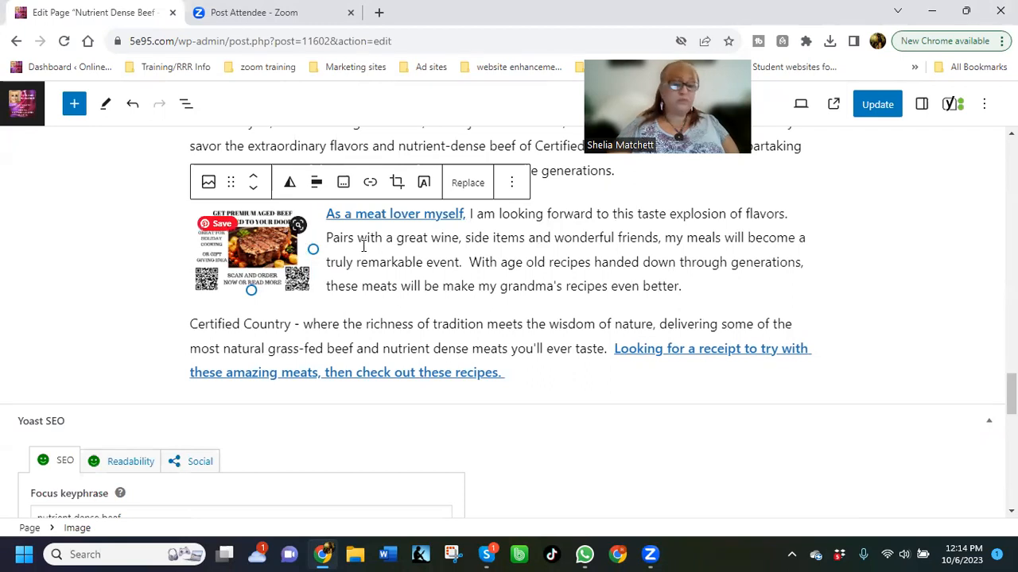
Copy the link address from the linked text "As a meat lover myself"
click(392, 216)
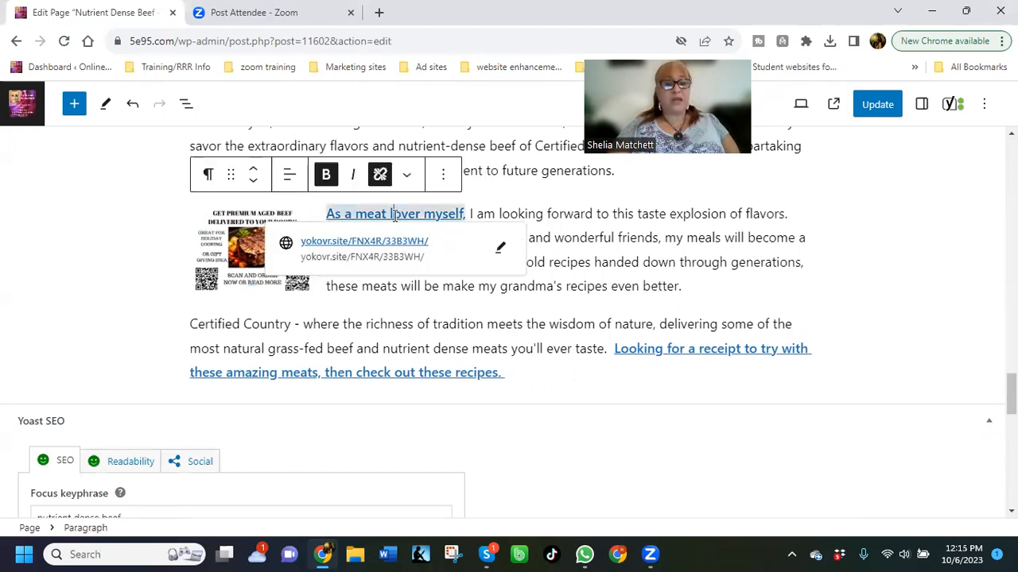
right_click(344, 243)
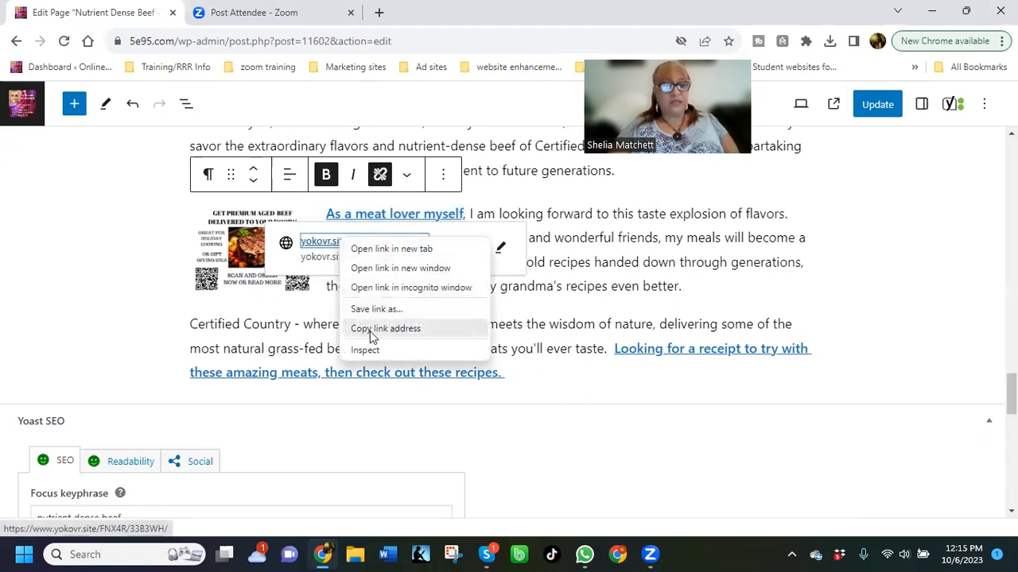
click(372, 329)
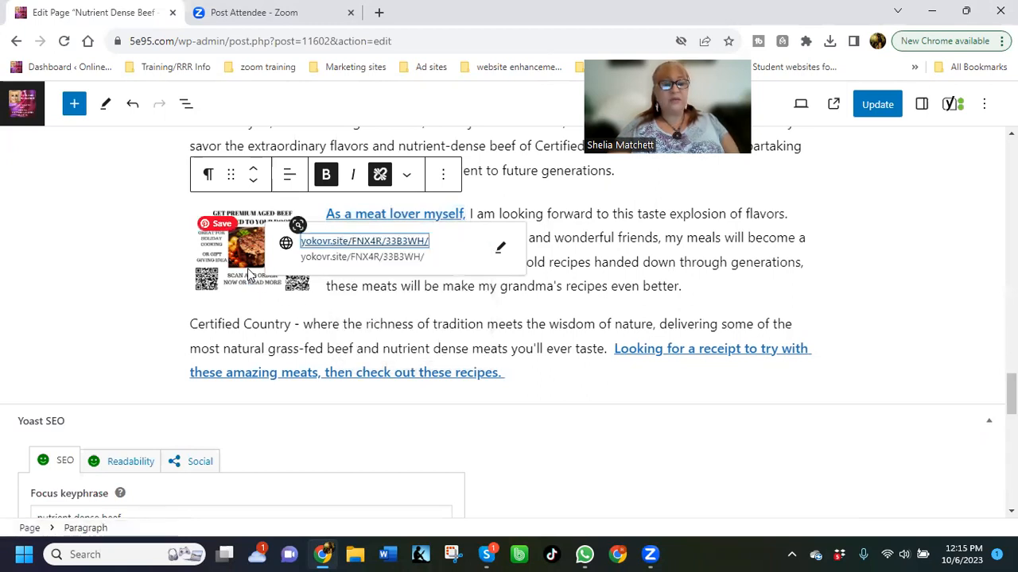
click(239, 232)
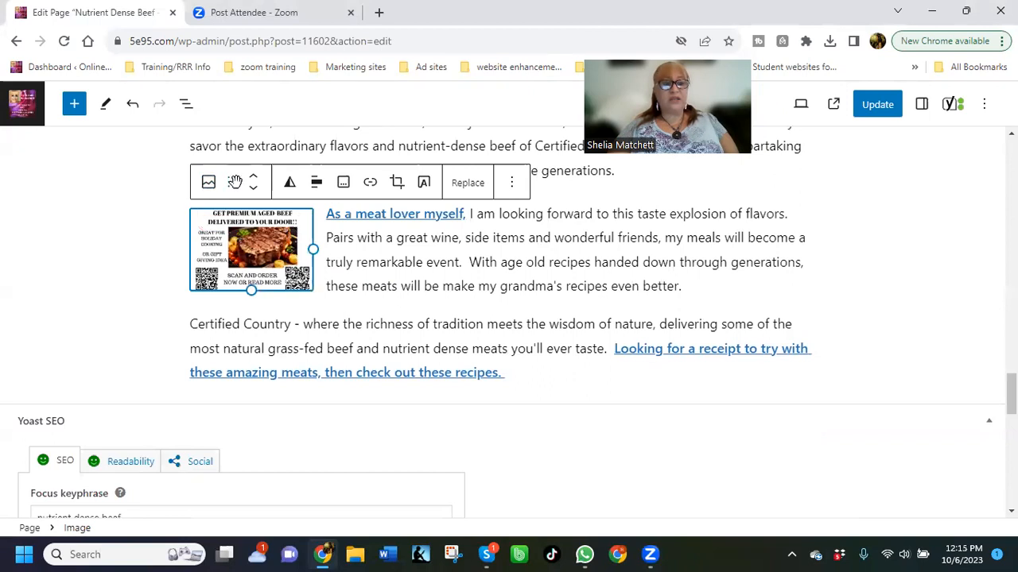
click(371, 185)
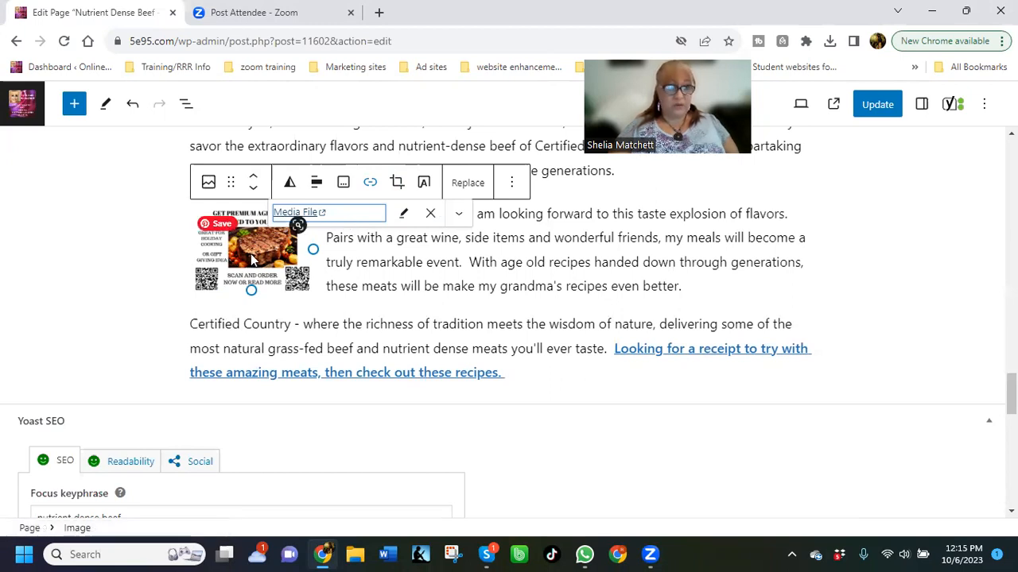
click(430, 220)
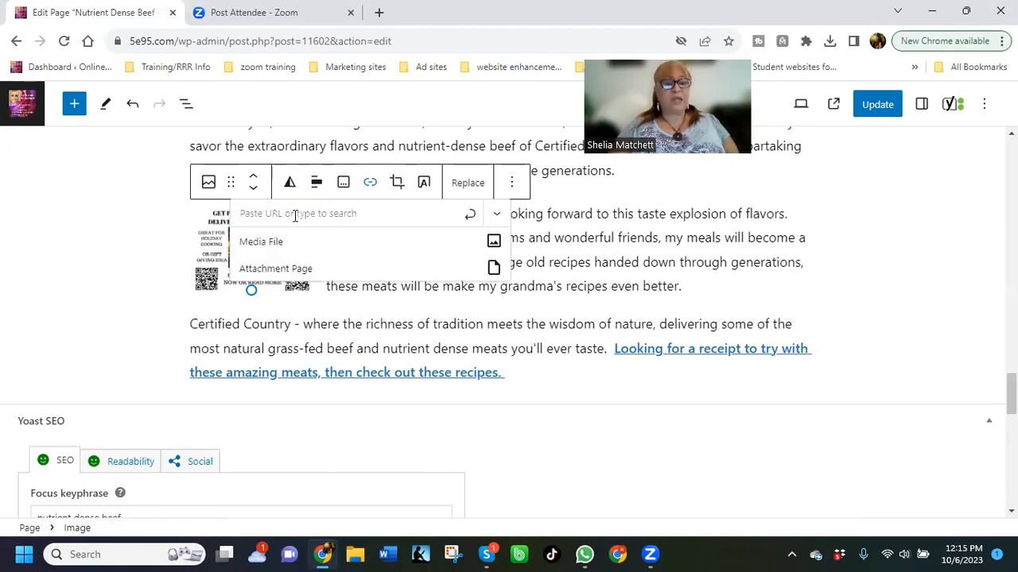
click(285, 215)
right_click(285, 215)
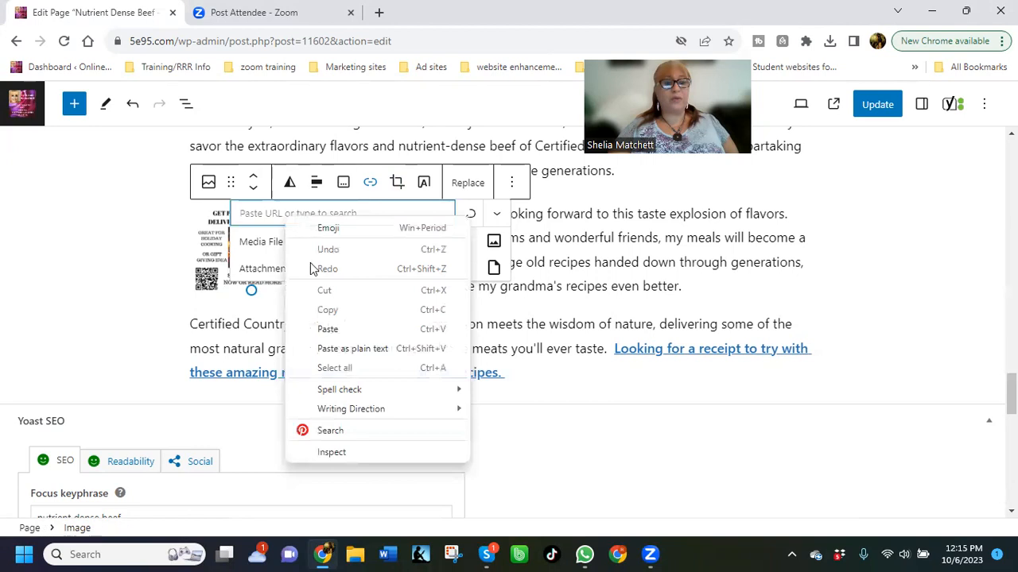
click(327, 329)
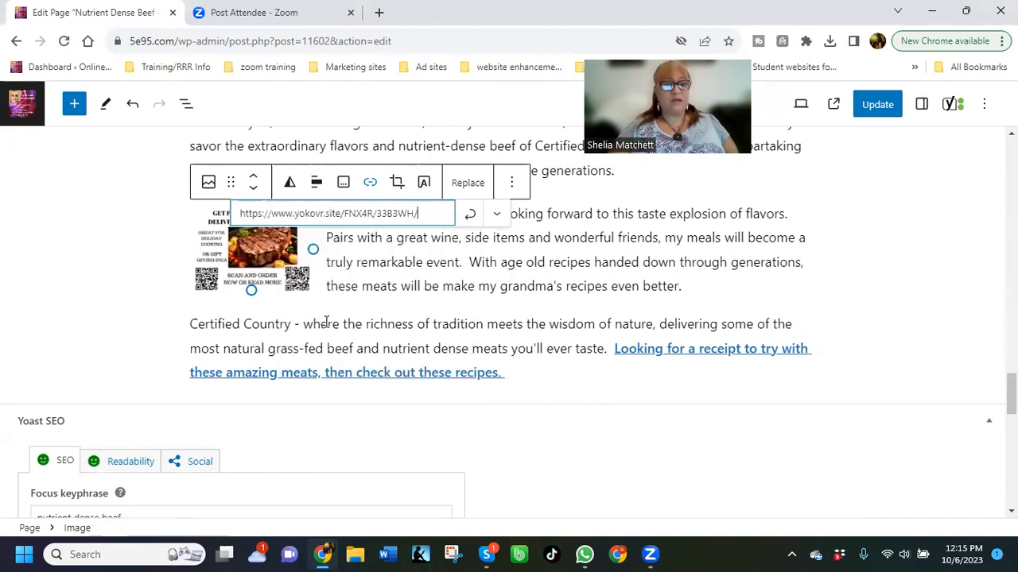
click(470, 215)
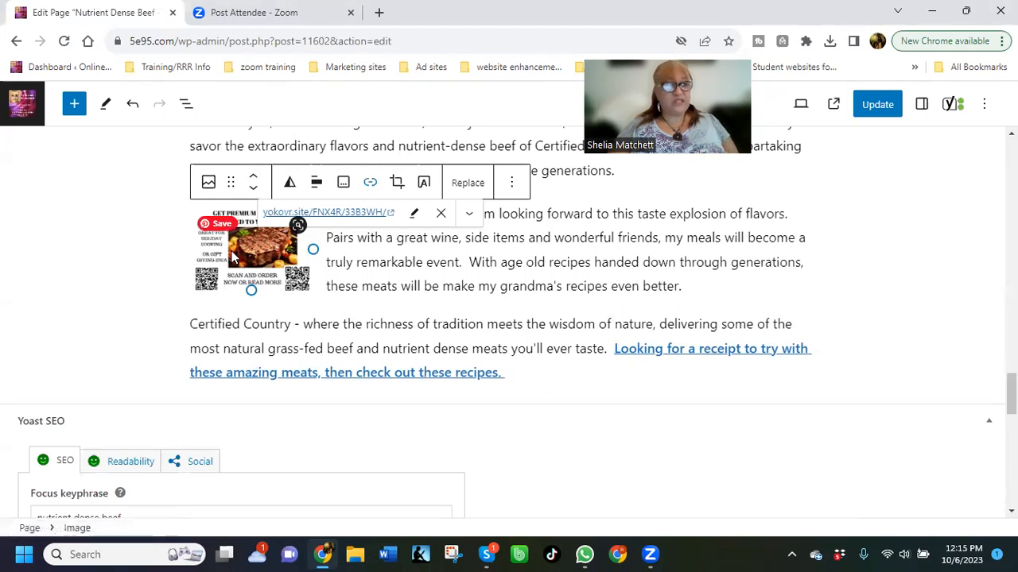
Set the beef image's link to open in a new tab and update the page
click(470, 217)
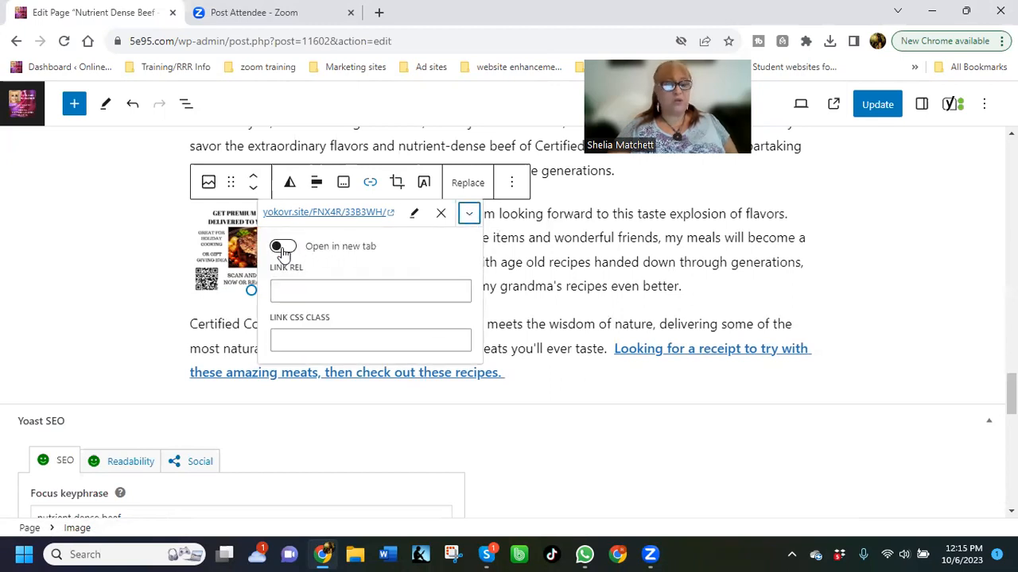
click(285, 250)
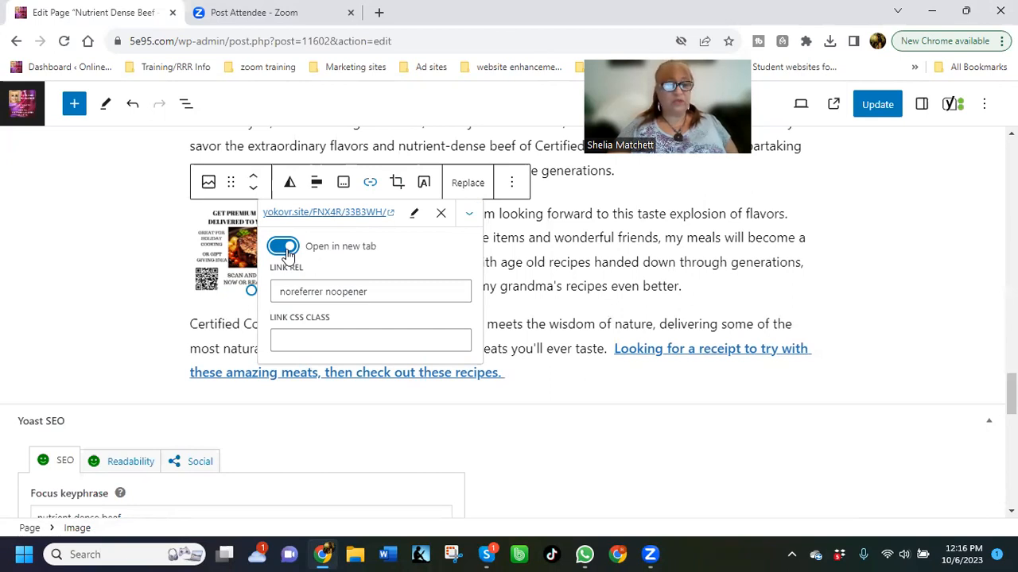
click(708, 286)
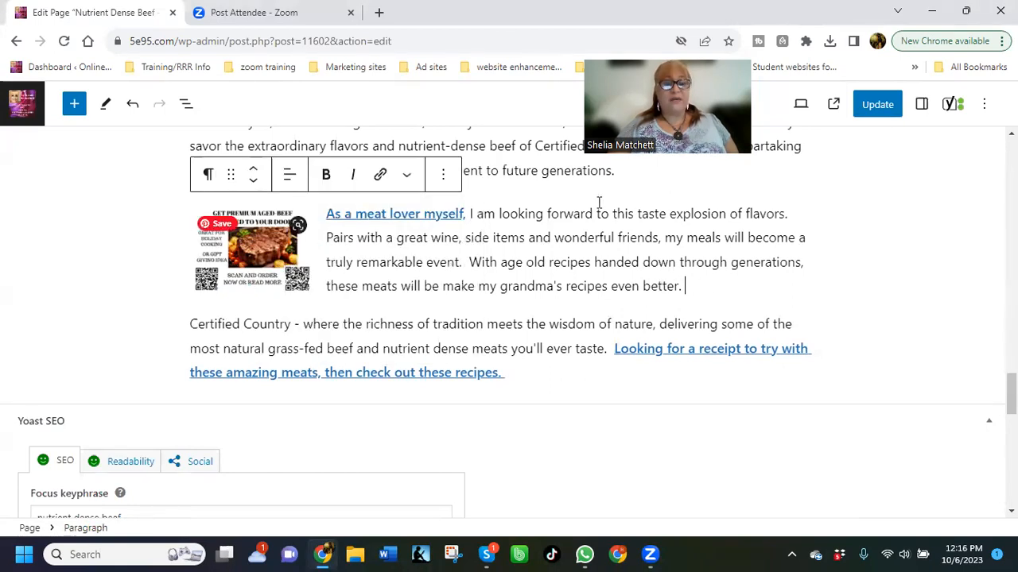
click(881, 110)
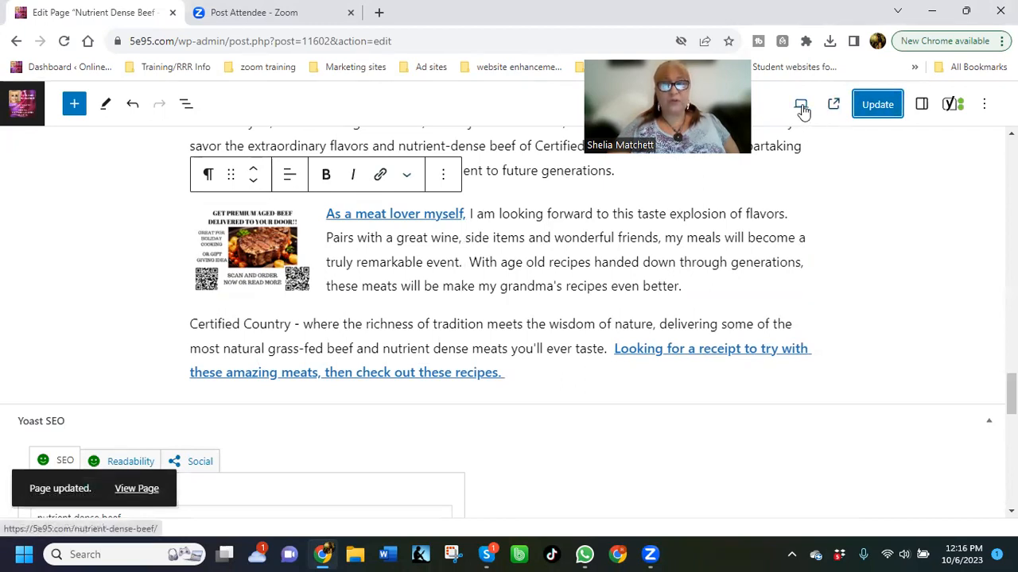
Preview the page in a new tab and examine the beef image under "Trust Your Senses, Trust Your Tastes"
click(799, 106)
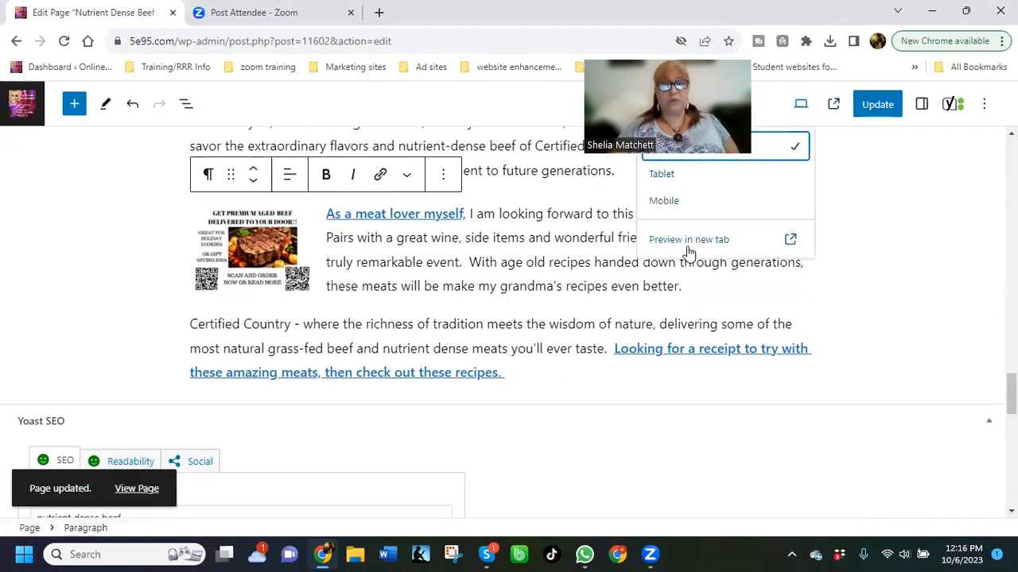
click(660, 240)
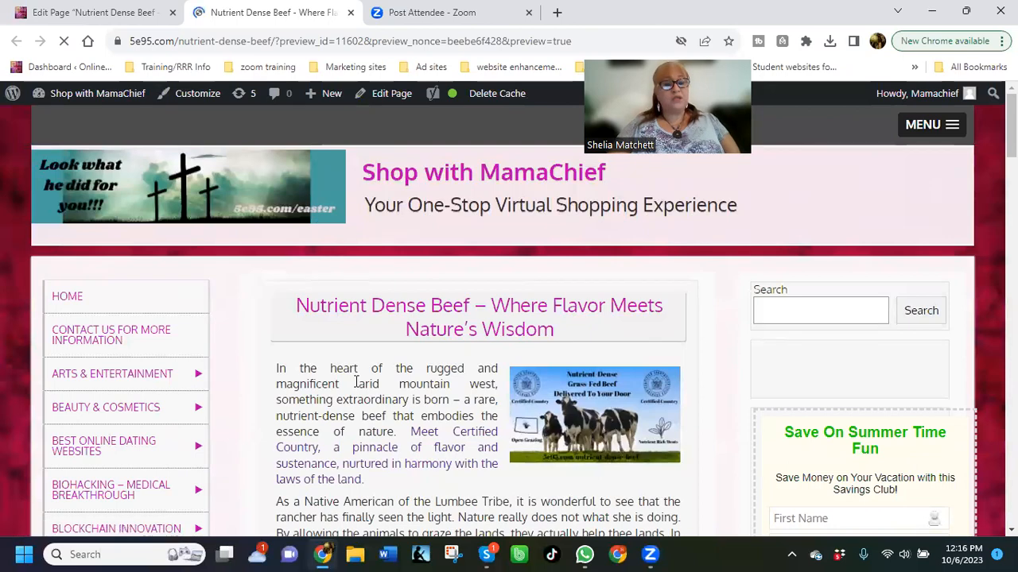
scroll(372, 358, down, 15)
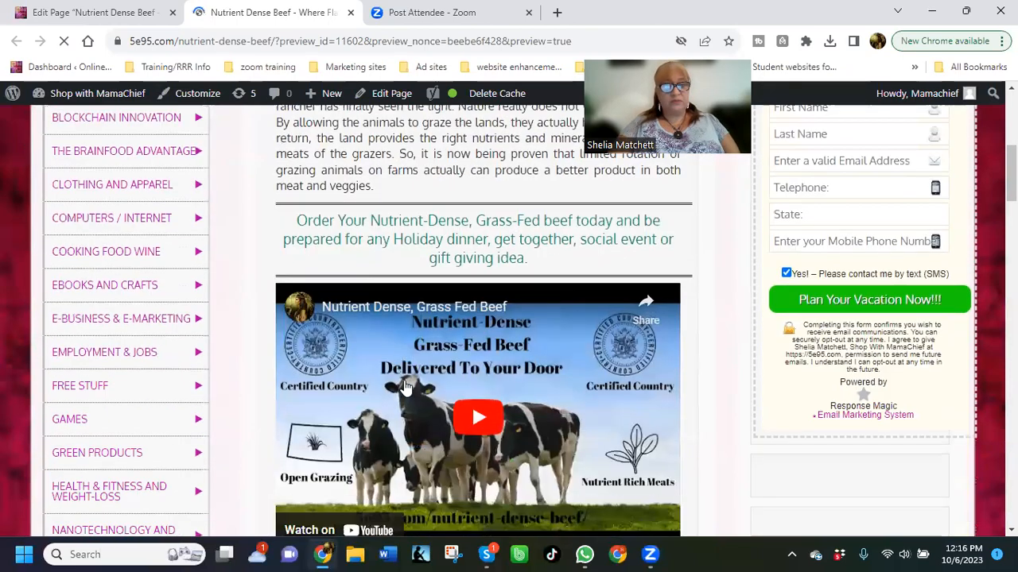
scroll(401, 393, down, 8)
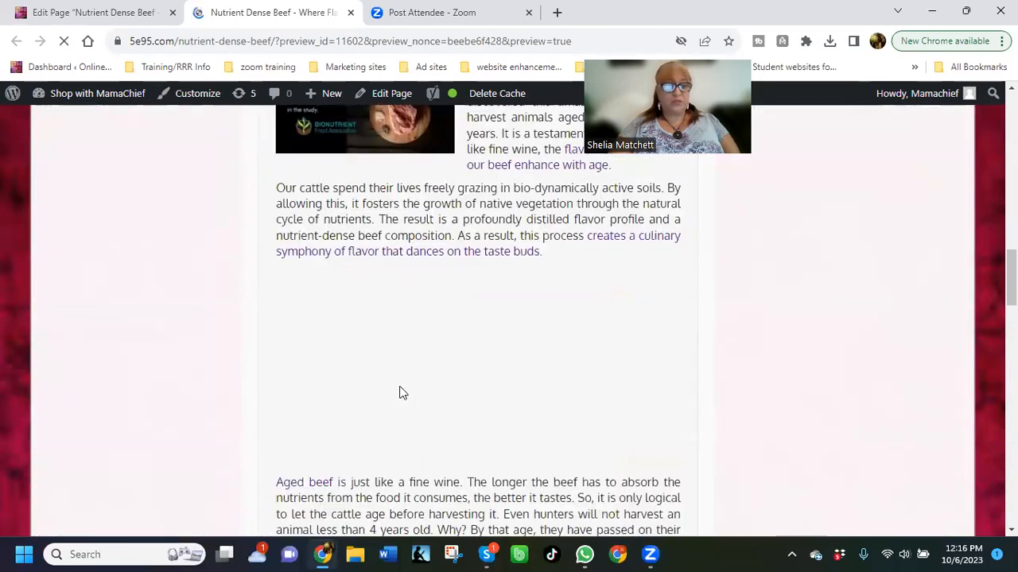
scroll(401, 393, down, 7)
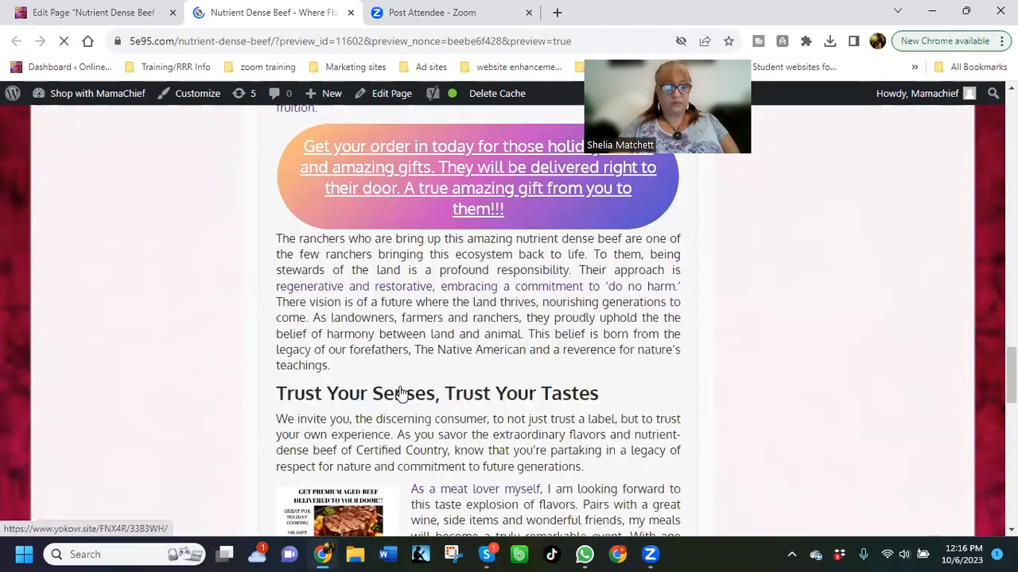
Test the beef image's link in the preview, and close the Carter Country Meats page it opens
click(330, 348)
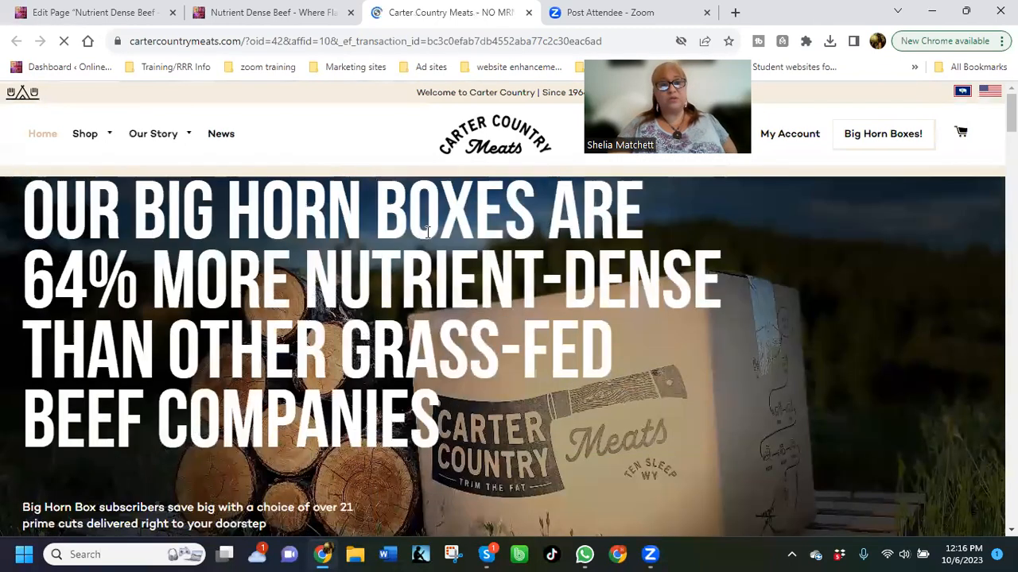
click(243, 14)
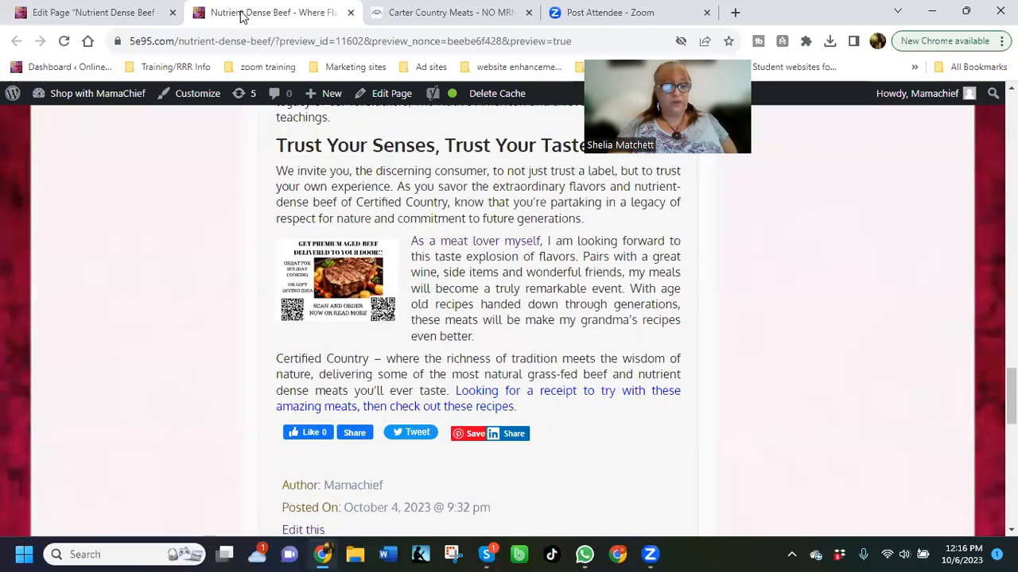
click(524, 13)
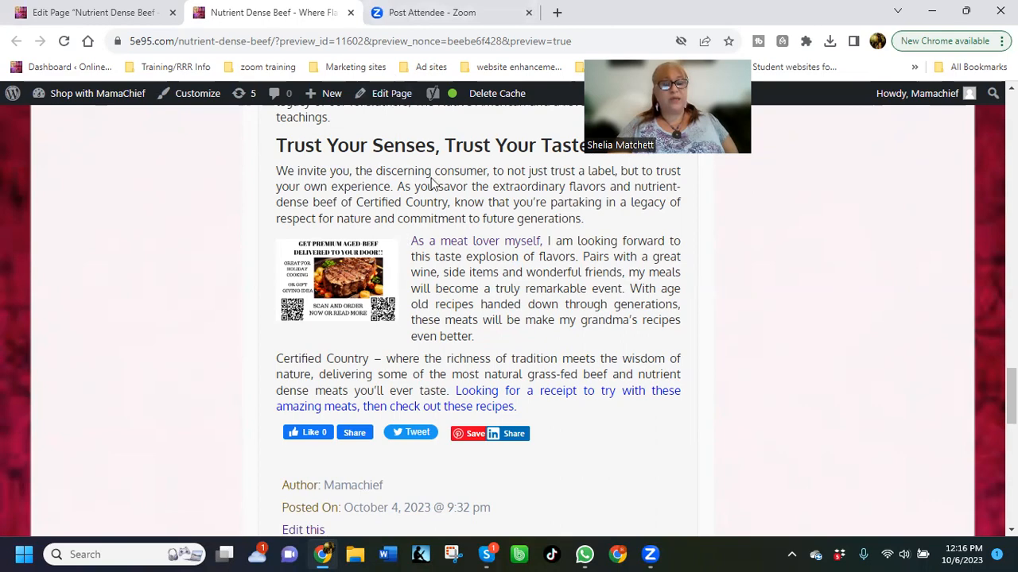
scroll(450, 262, up, 10)
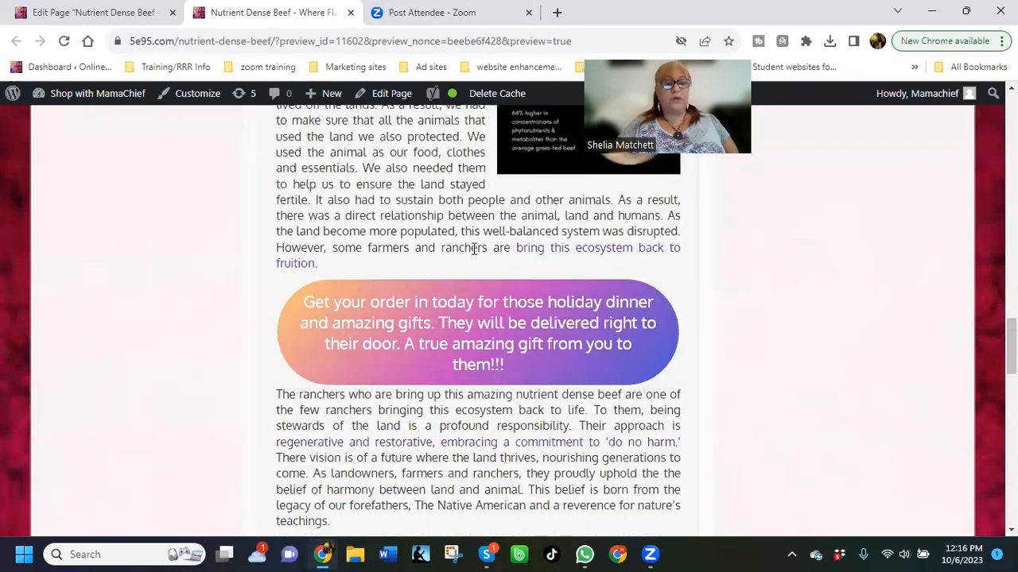
Search Google in a new tab for "google images for beef or steak" and narrow the results to free images
scroll(474, 249, up, 7)
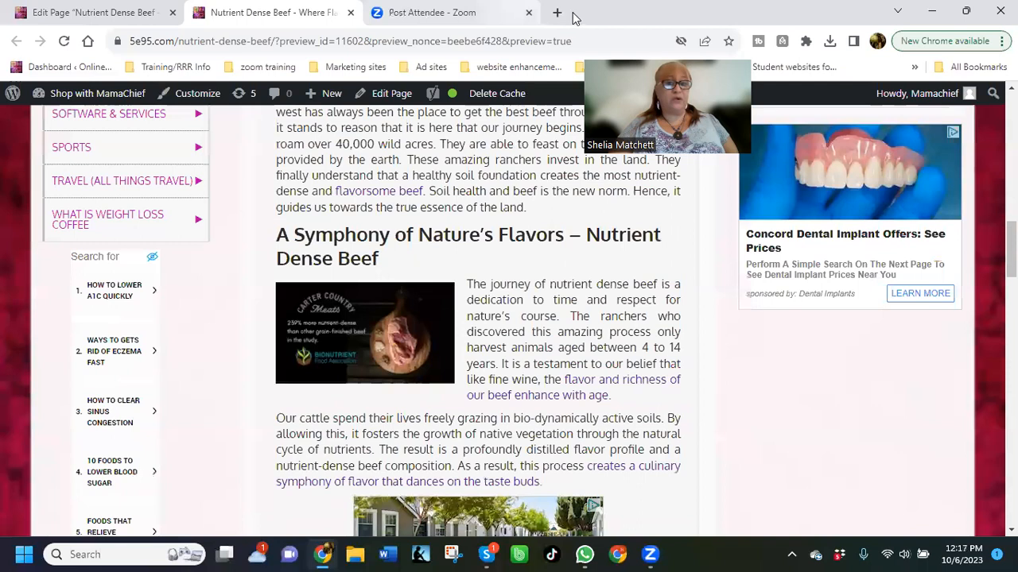
click(557, 13)
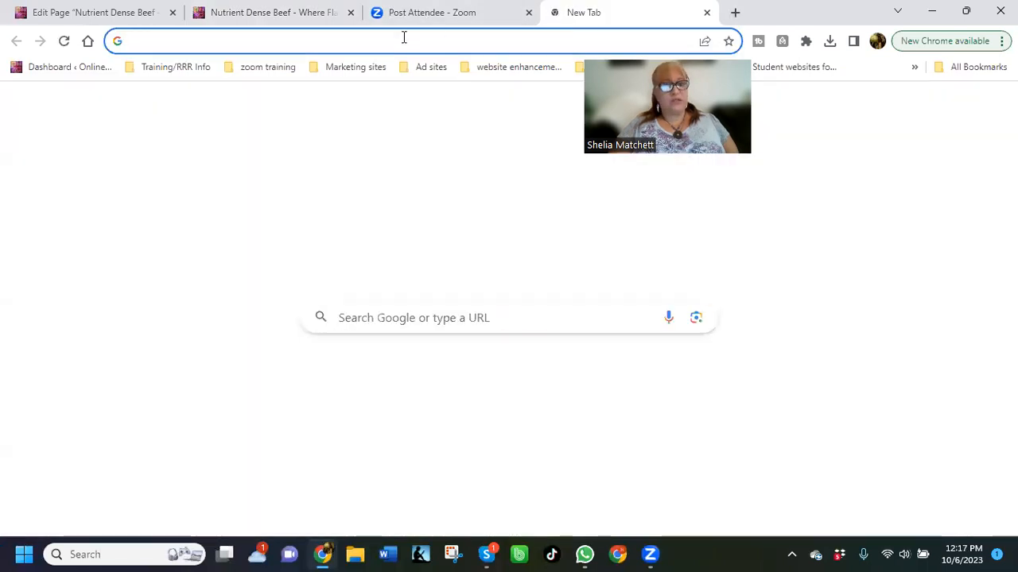
text(google)
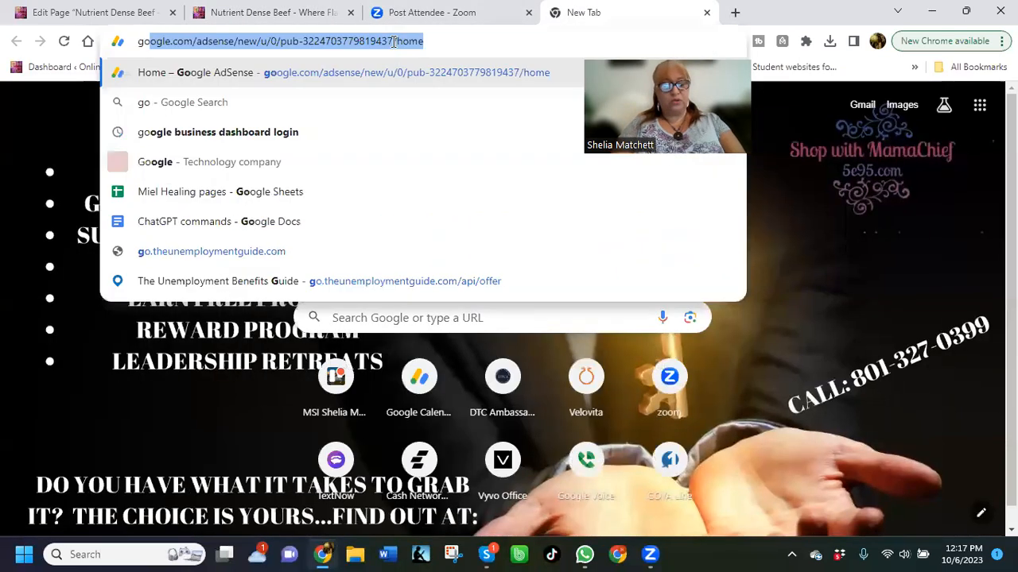
text( images f)
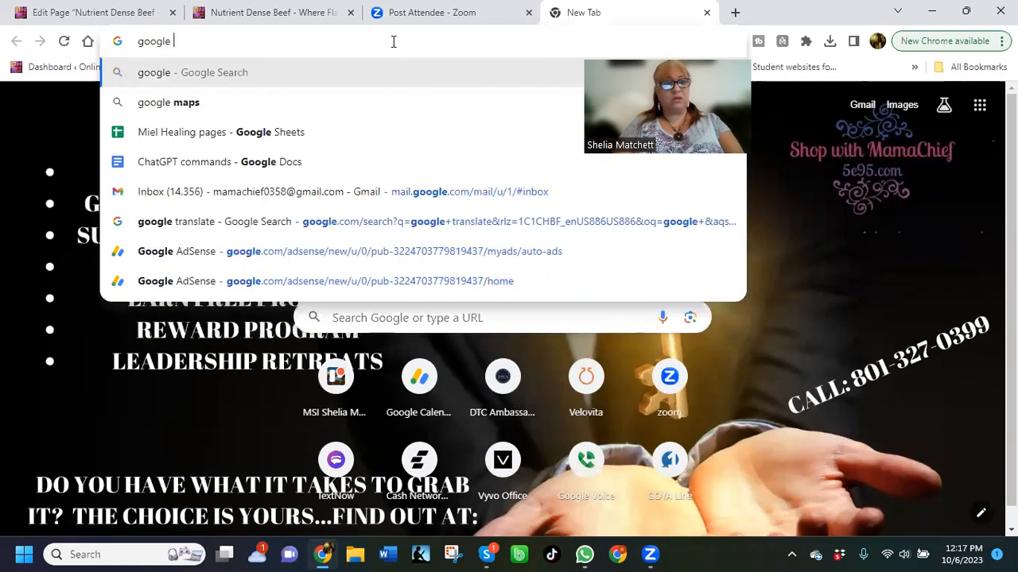
text(or meat)
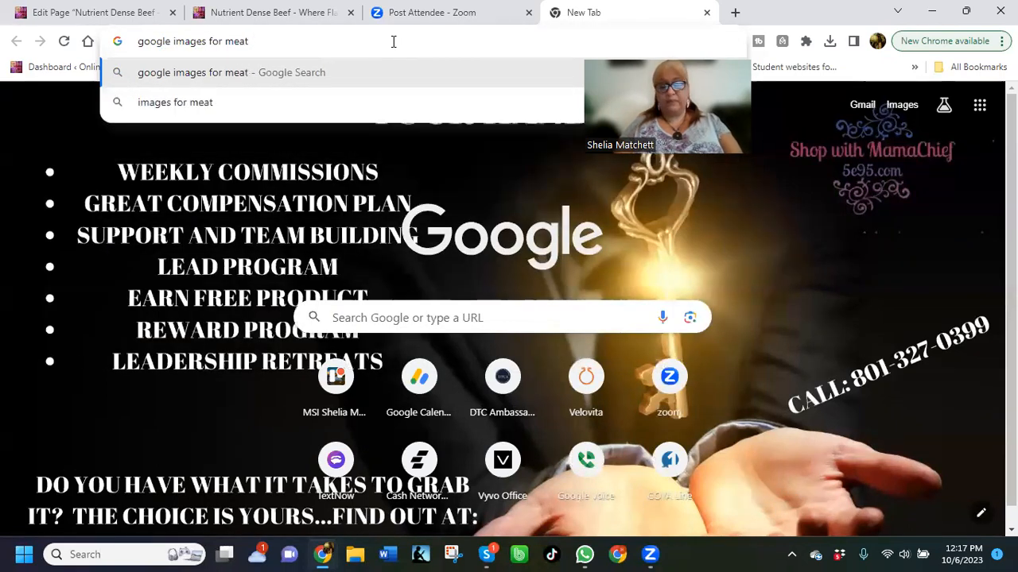
key(BackSpace)
key(BackSpace)
key(BackSpace)
key(BackSpace)
text(b)
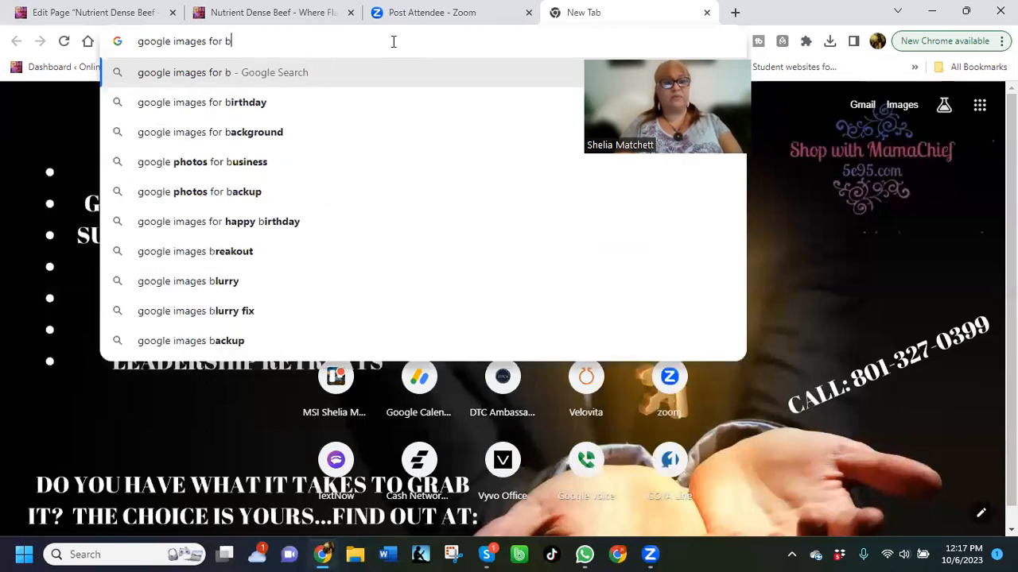
text(eef pro)
key(BackSpace)
key(BackSpace)
key(BackSpace)
text(or s)
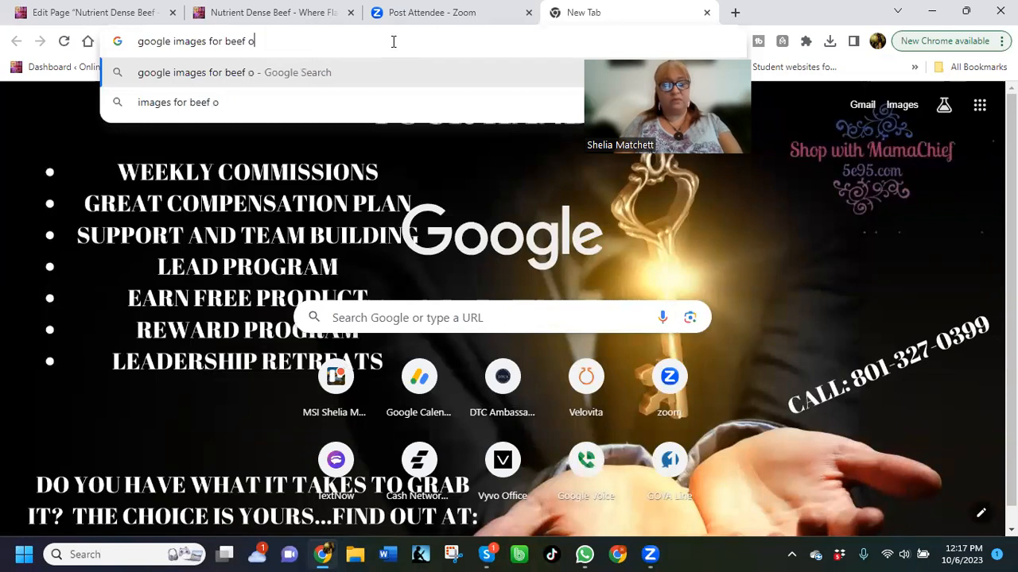
text(teal)
key(BackSpace)
text(k)
key(Return)
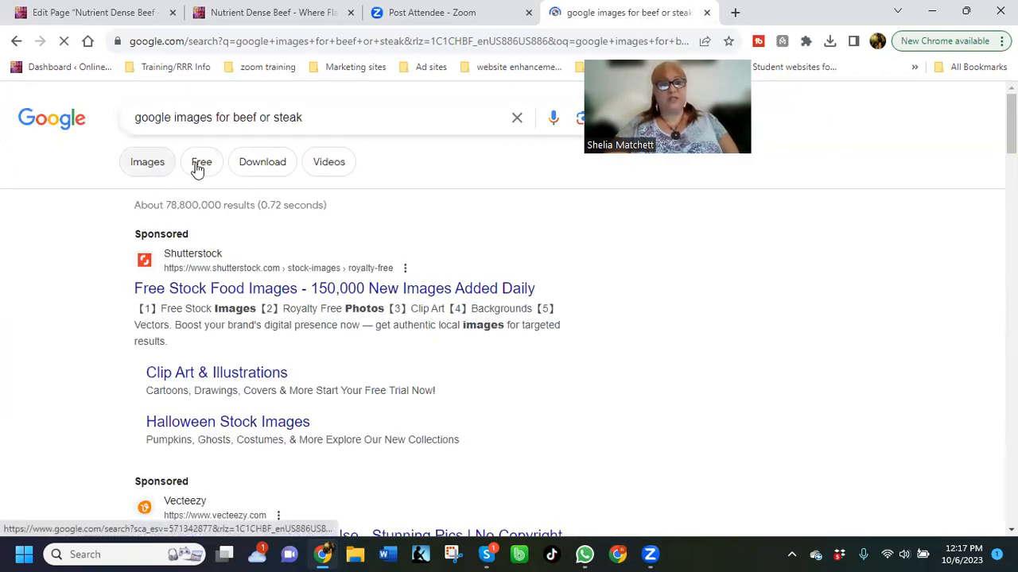
click(197, 169)
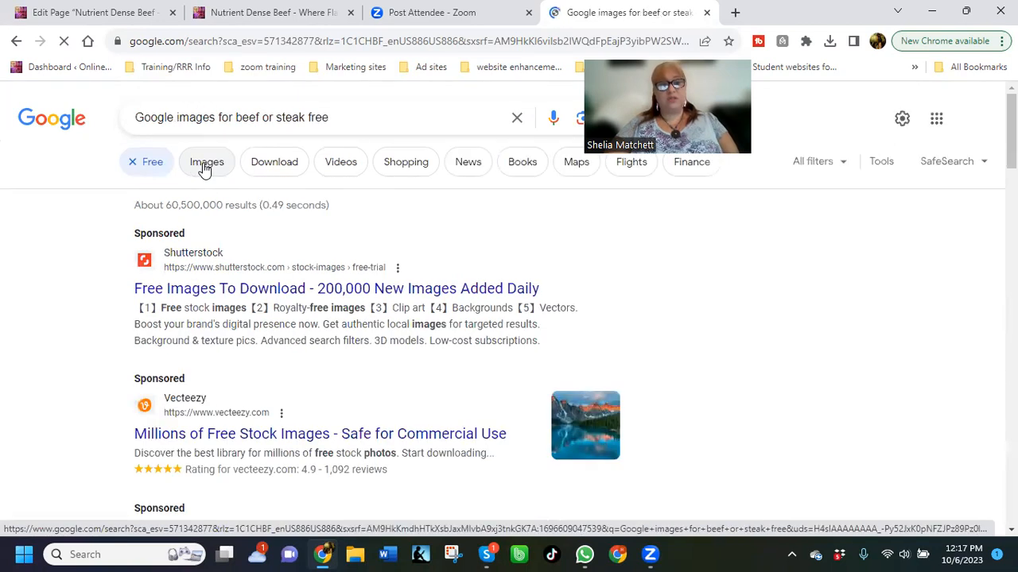
click(205, 167)
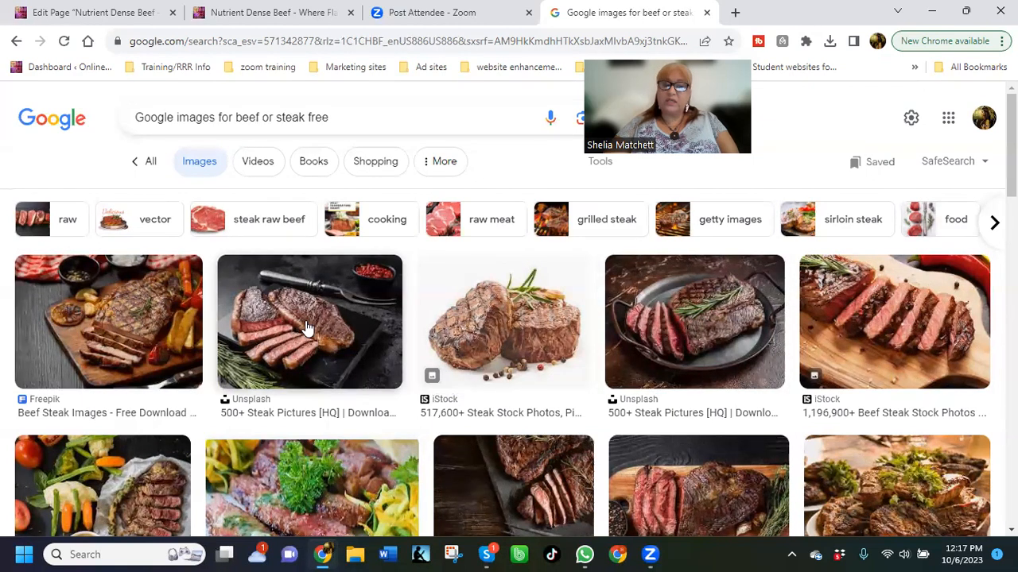
Browse the steak image results and copy the Foodiesfeed picture titled "Grilled beef steak with herbs"
scroll(307, 328, down, 2)
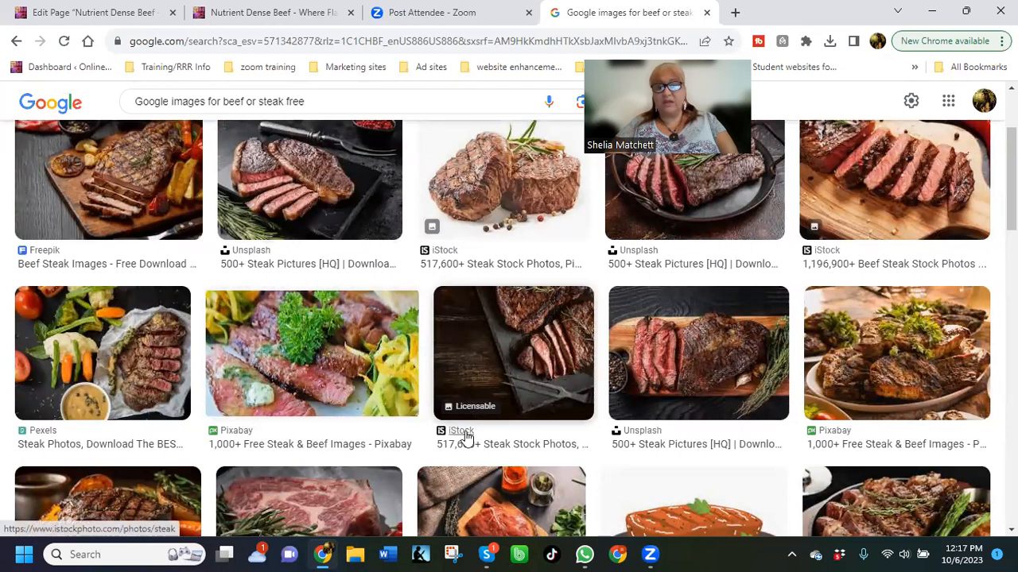
scroll(462, 402, down, 2)
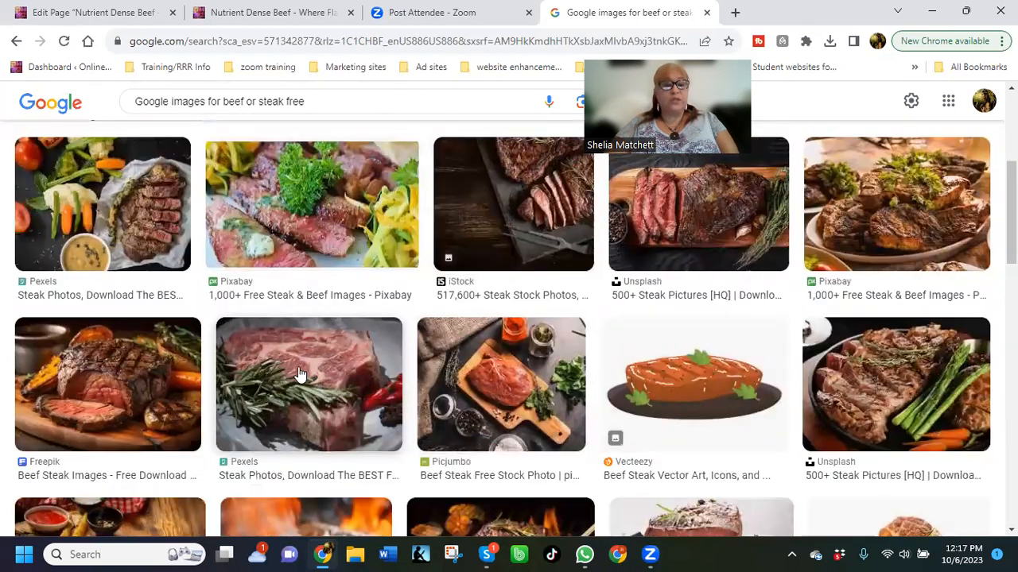
scroll(301, 373, down, 1)
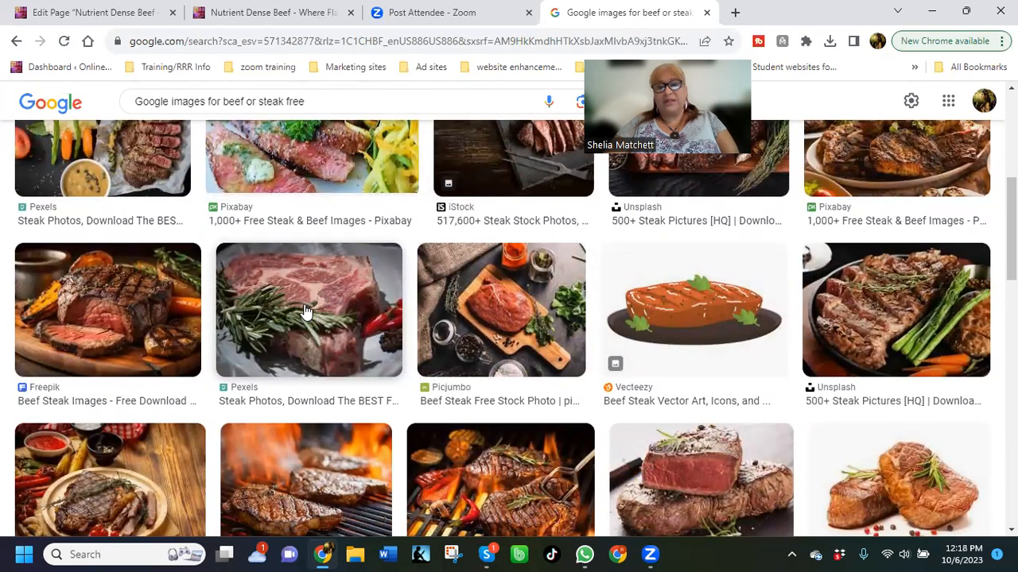
scroll(306, 312, down, 2)
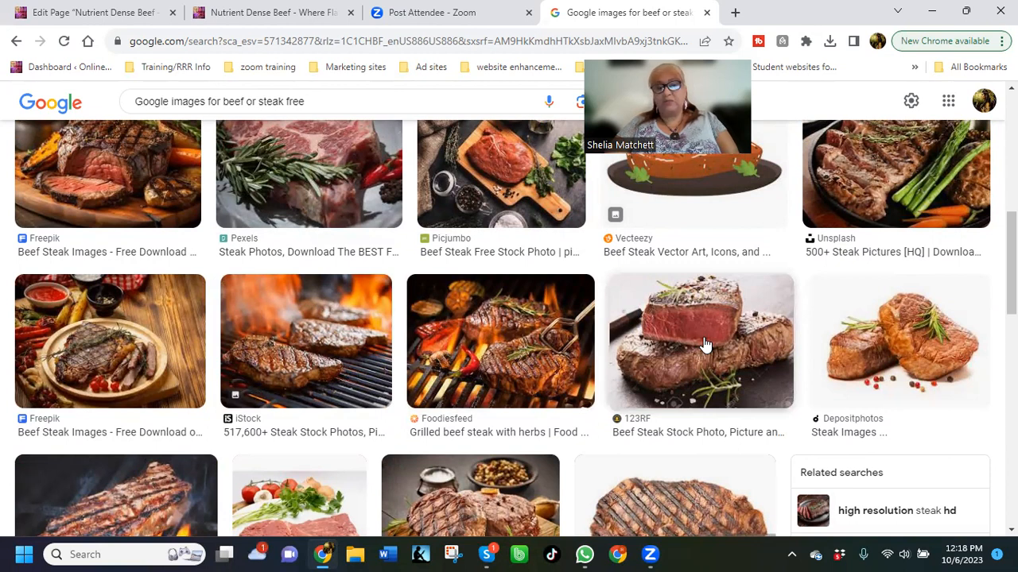
scroll(704, 344, down, 1)
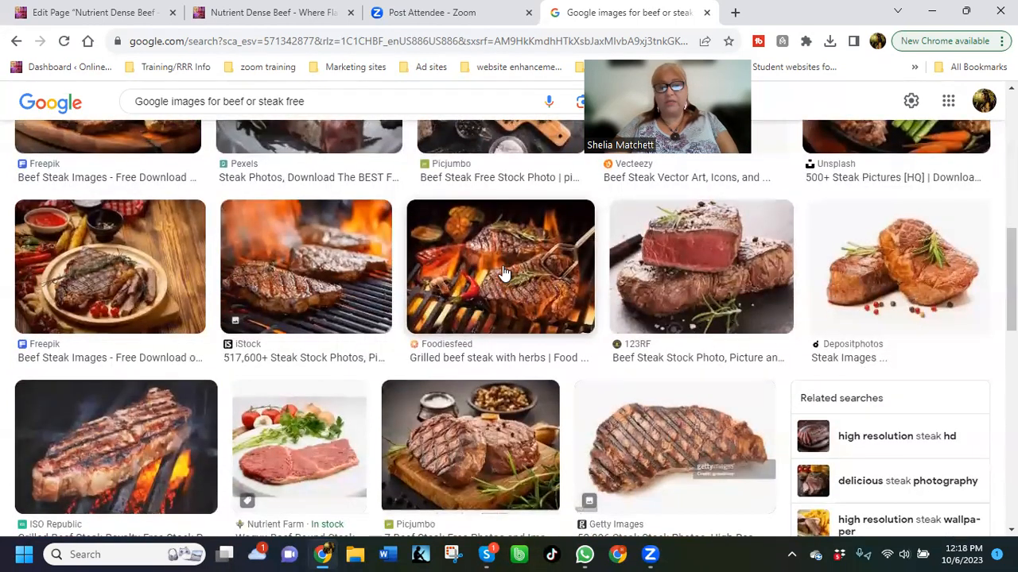
scroll(502, 273, down, 1)
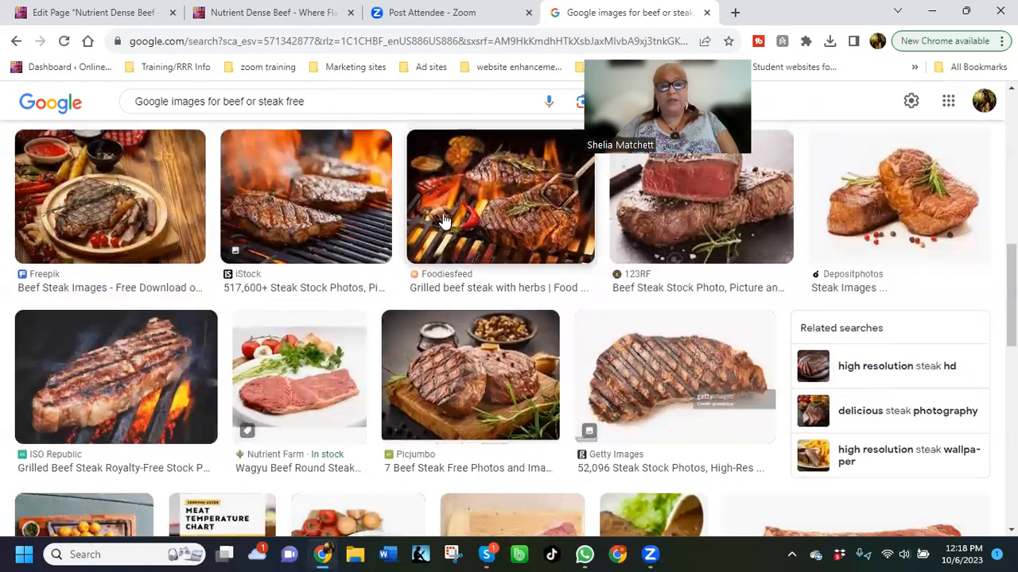
scroll(484, 269, up, 1)
right_click(487, 263)
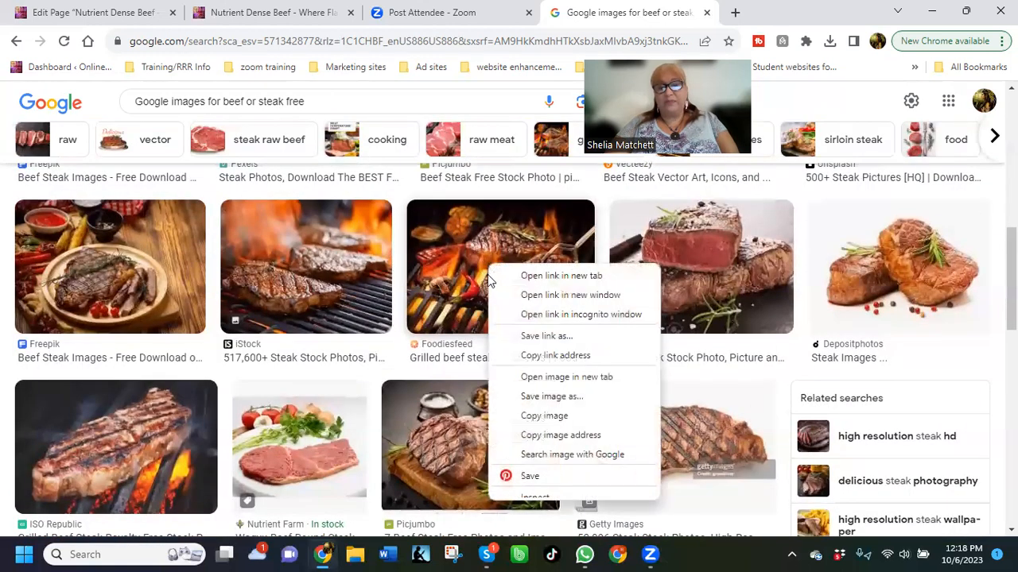
click(541, 417)
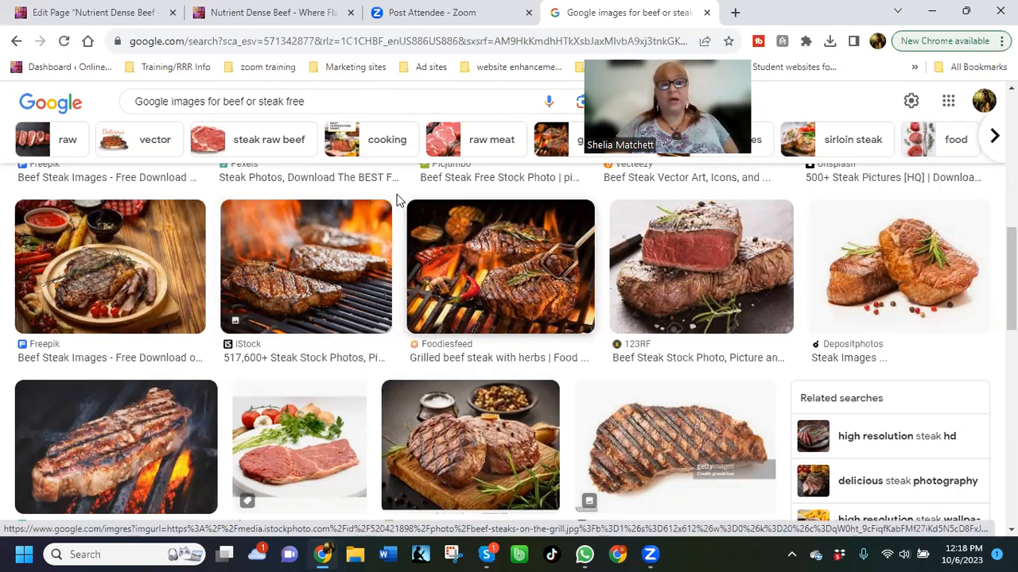
In the Nutrient Dense Beef page editor, paste the copied image after the paragraph ending "symphony of flavor that dances on the taste buds."
click(116, 14)
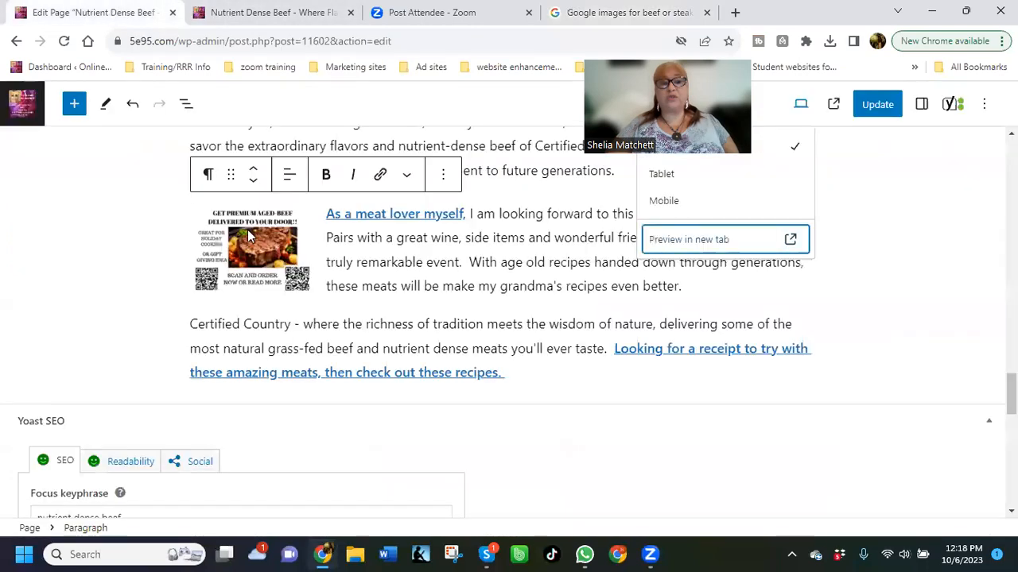
scroll(464, 297, up, 15)
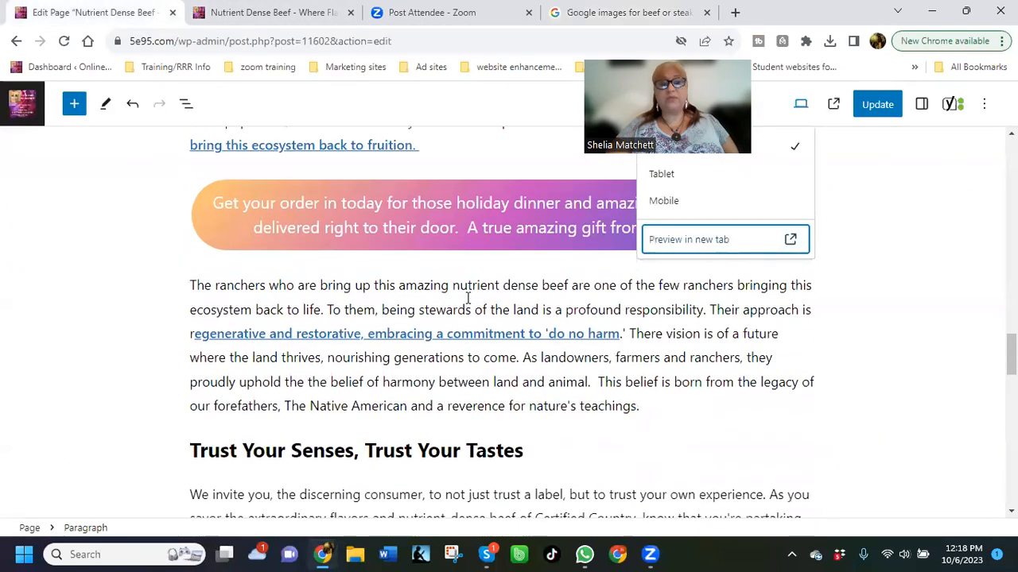
scroll(467, 297, up, 5)
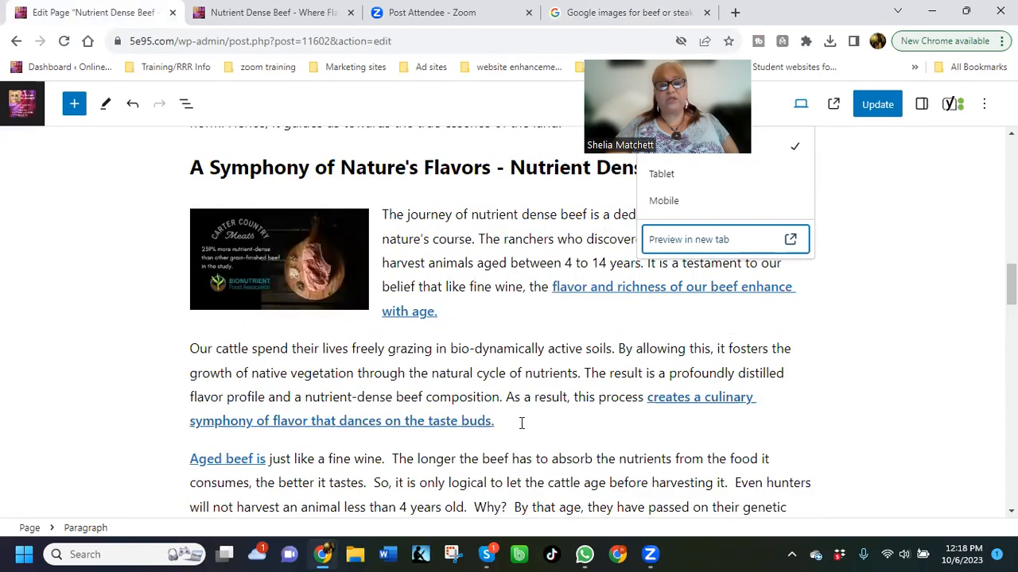
scroll(520, 421, down, 3)
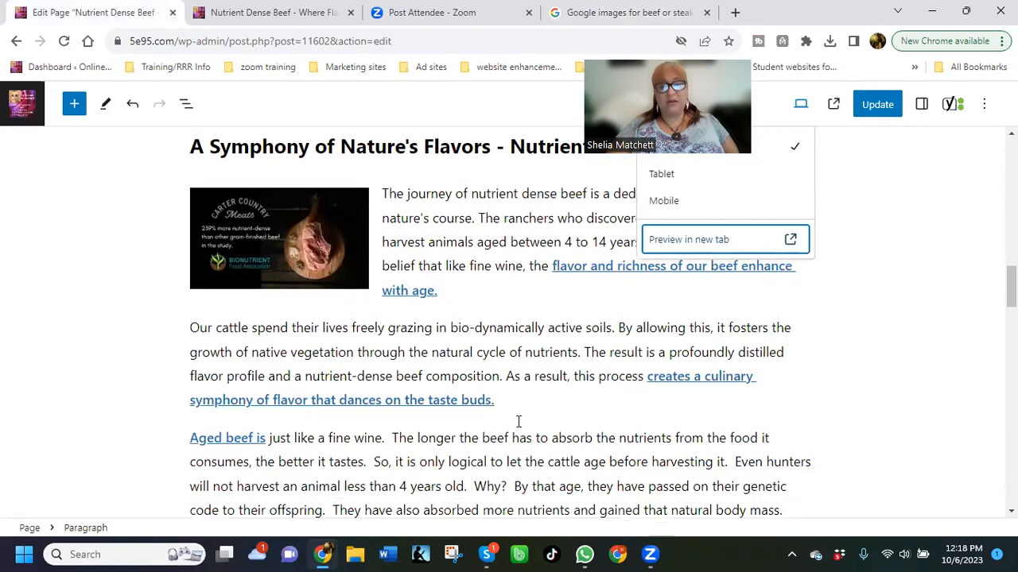
scroll(509, 394, up, 2)
click(507, 346)
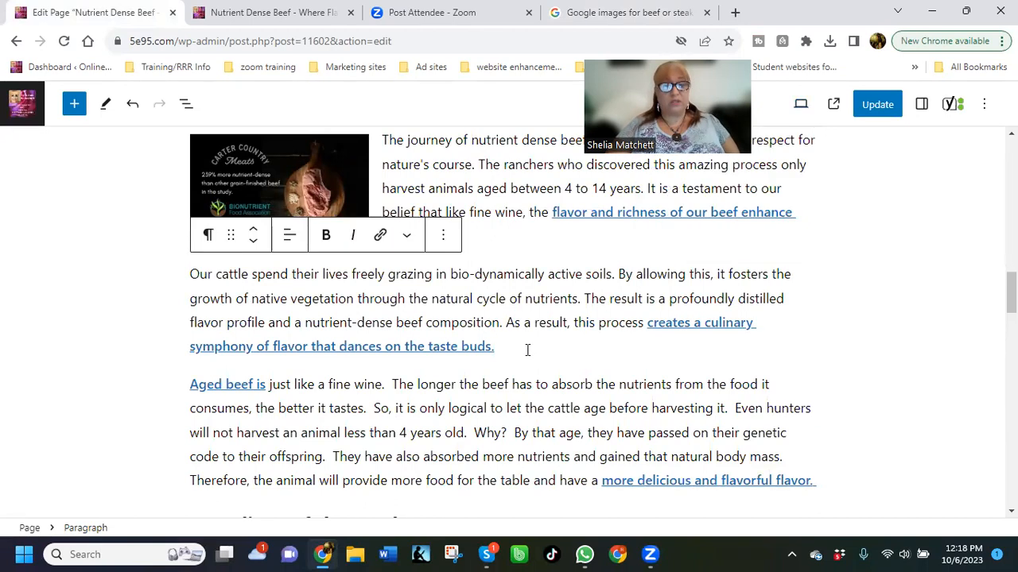
right_click(530, 351)
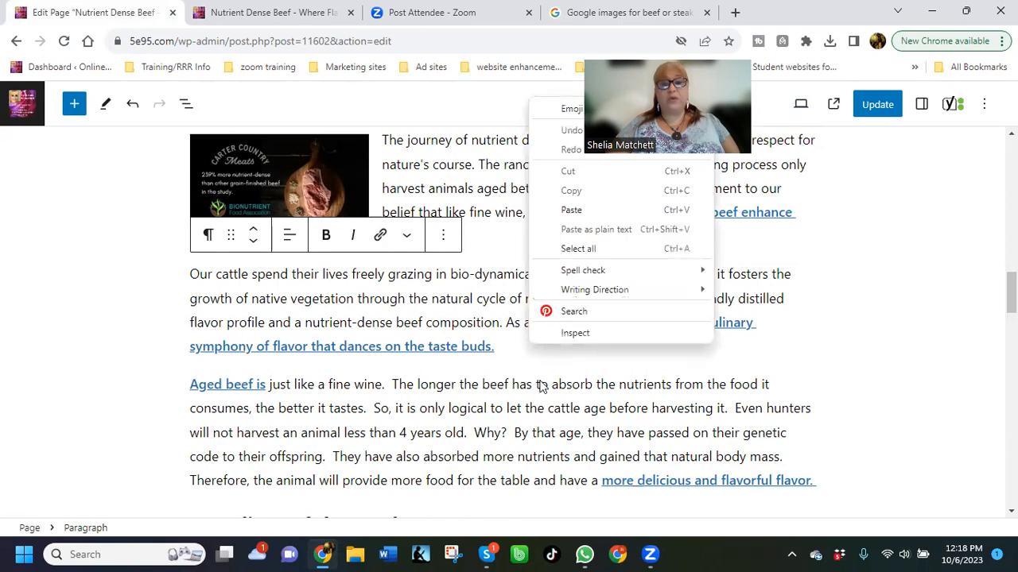
click(570, 210)
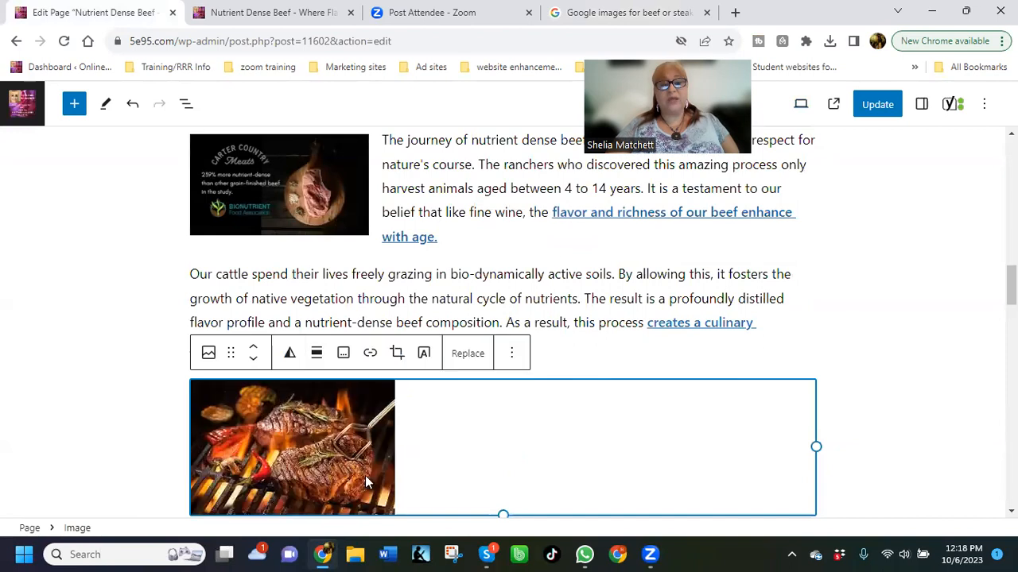
Shrink the pasted grilled steak image and align it right so the "Aged beef is" paragraph wraps around it
drag(816, 445, 333, 429)
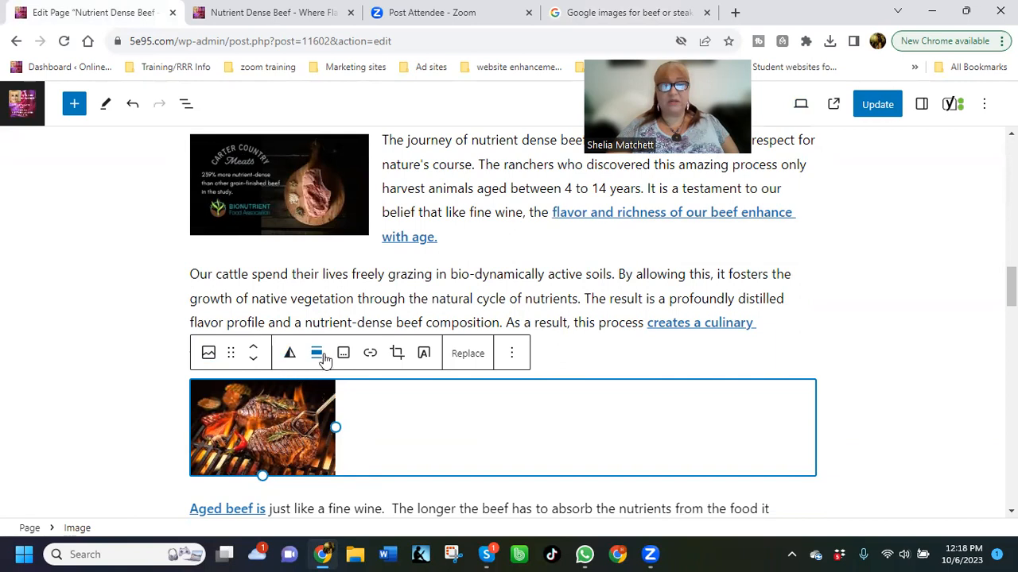
click(328, 360)
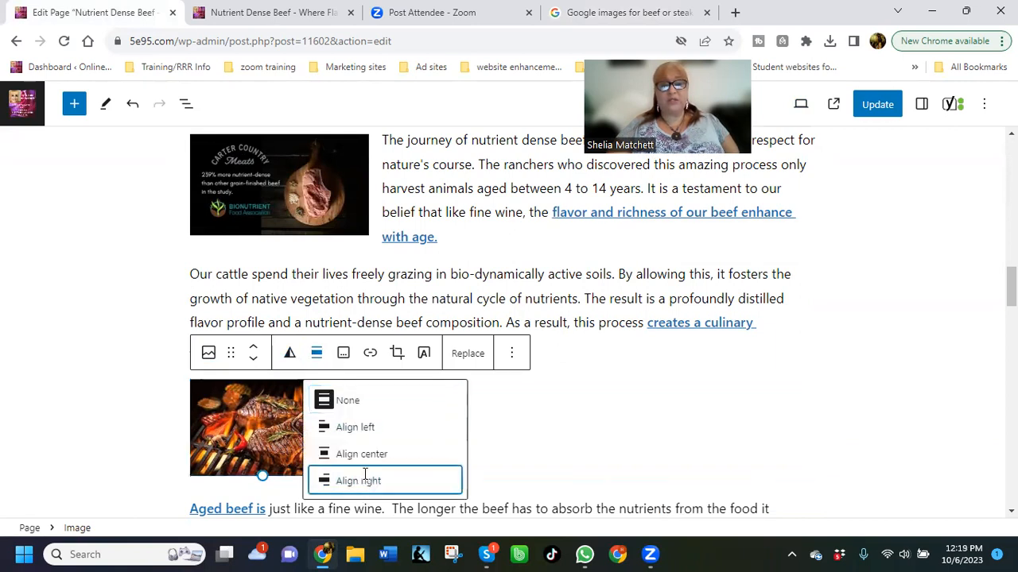
click(358, 481)
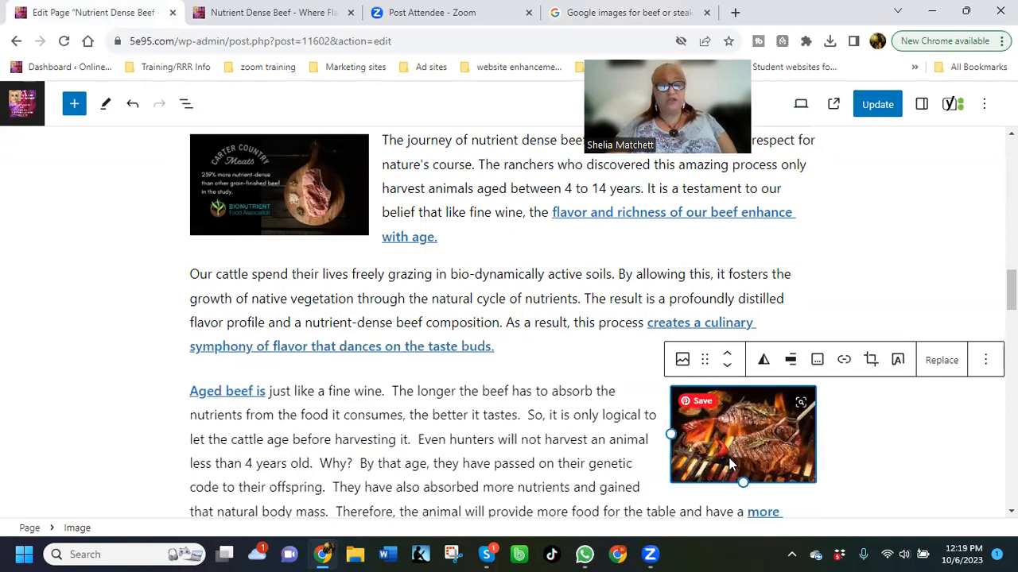
scroll(707, 434, down, 2)
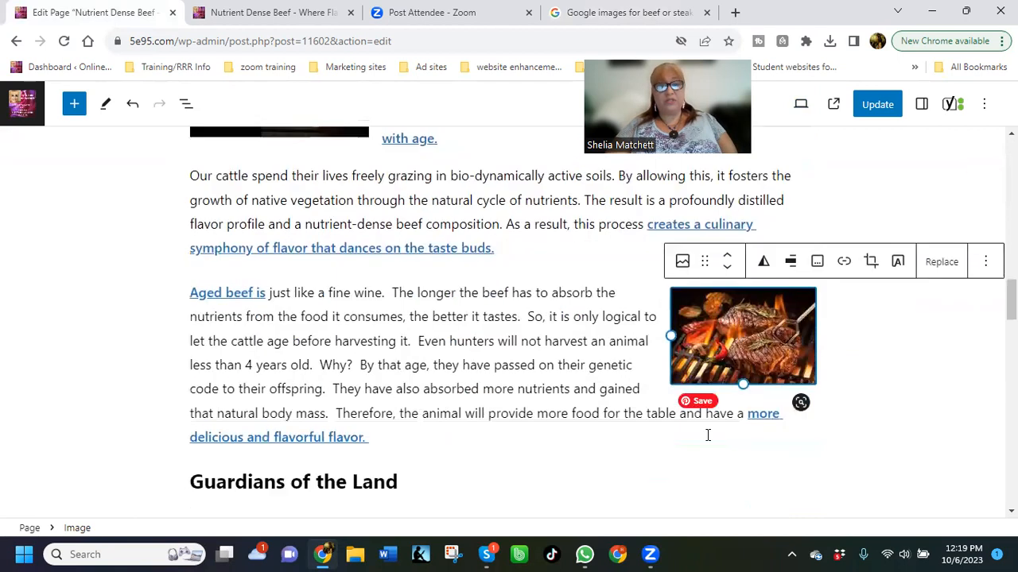
scroll(642, 411, up, 2)
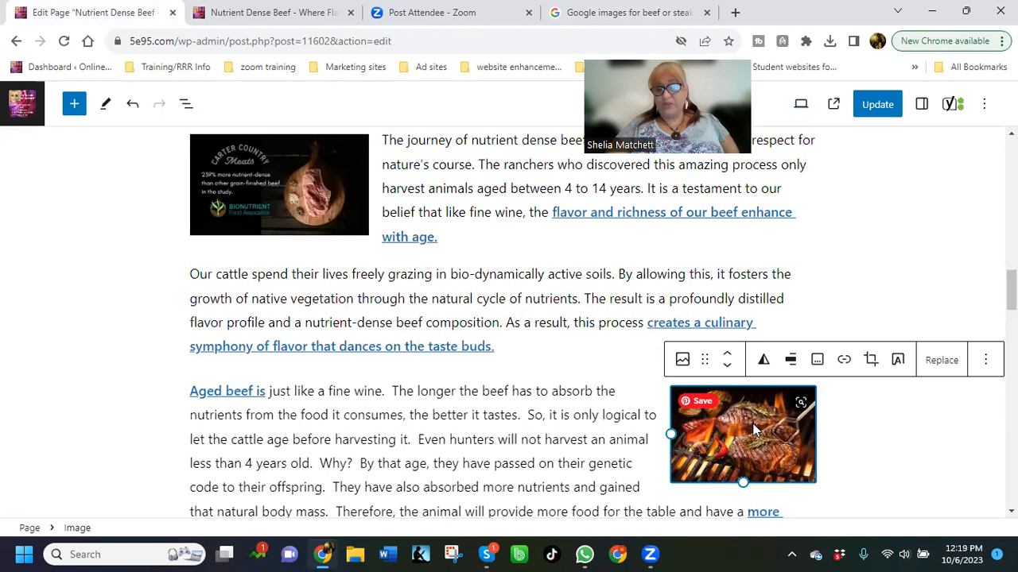
right_click(365, 351)
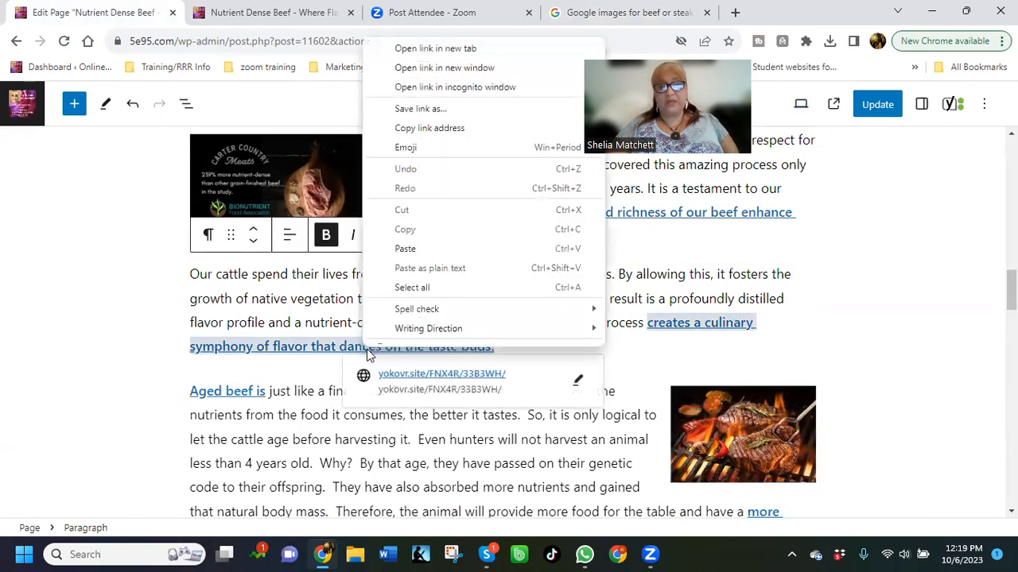
click(431, 134)
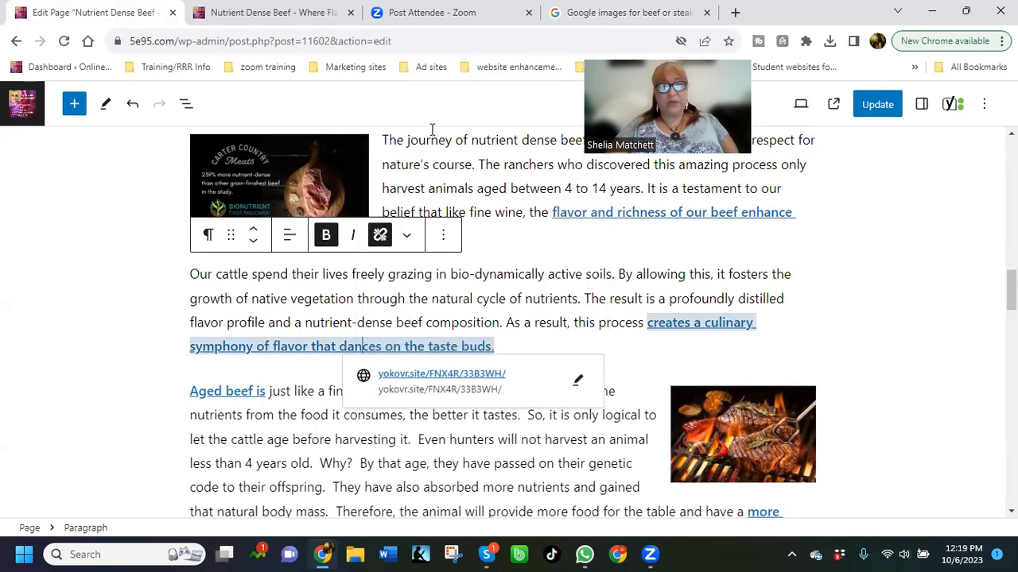
click(741, 435)
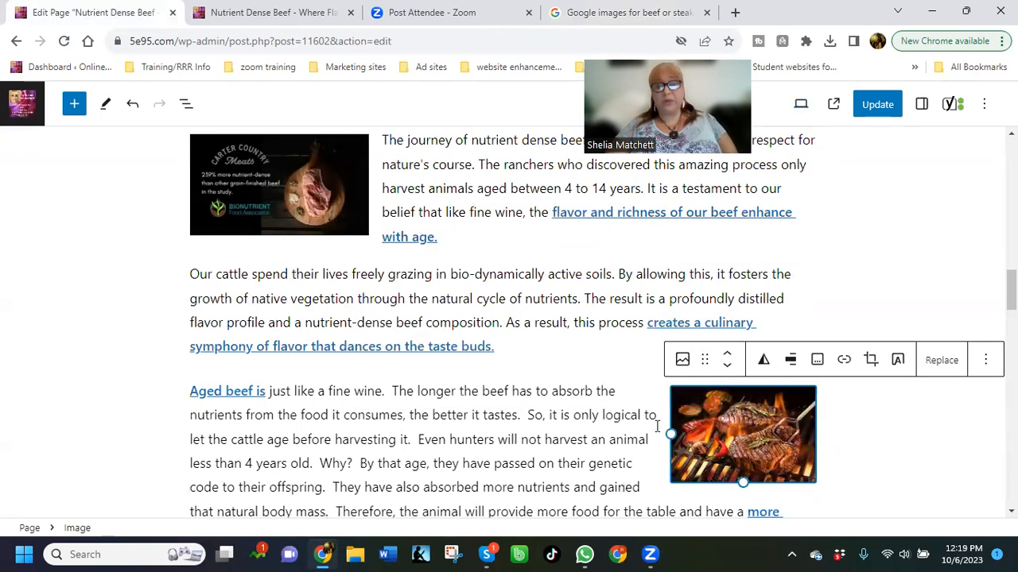
click(844, 361)
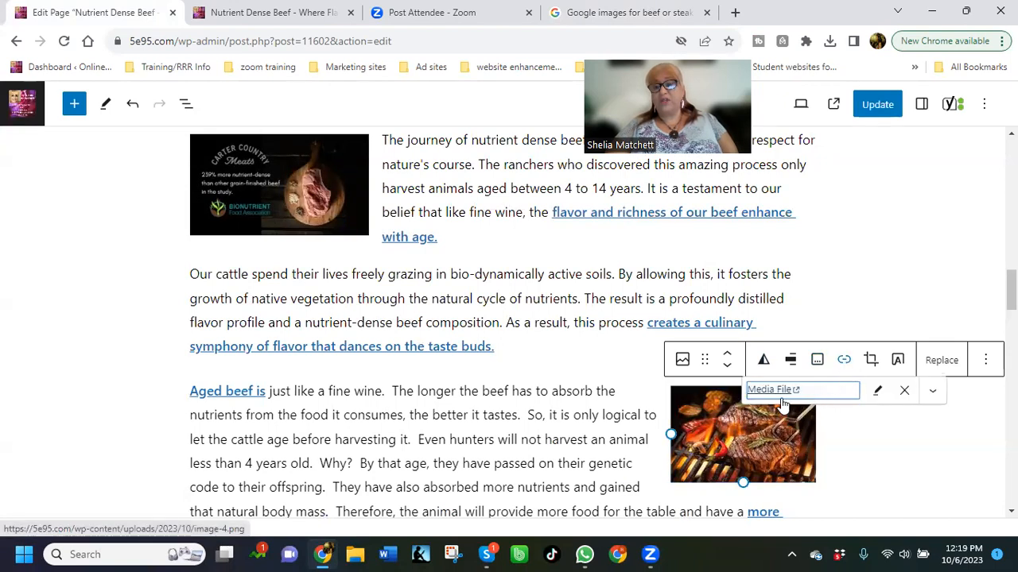
click(905, 390)
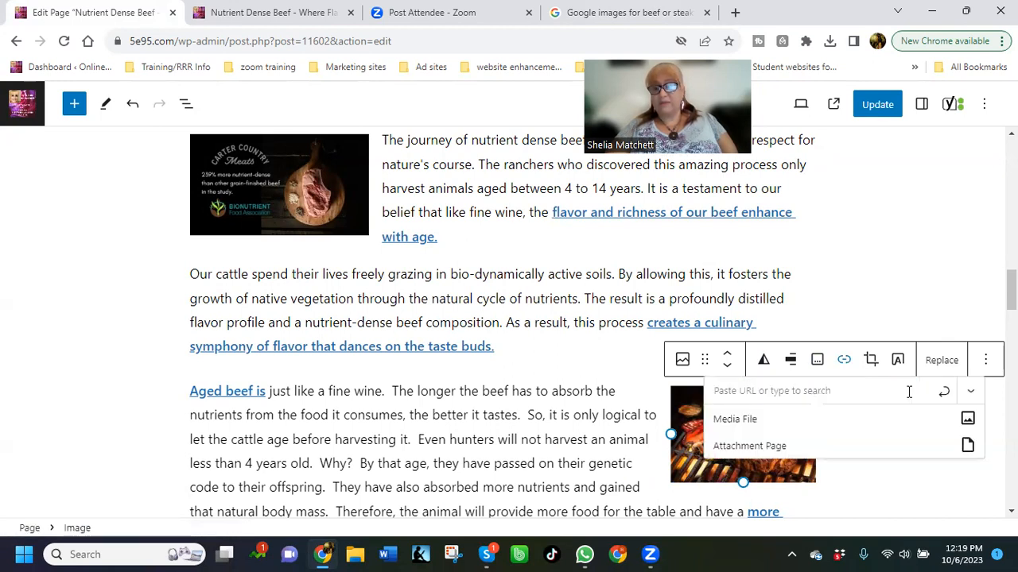
right_click(749, 390)
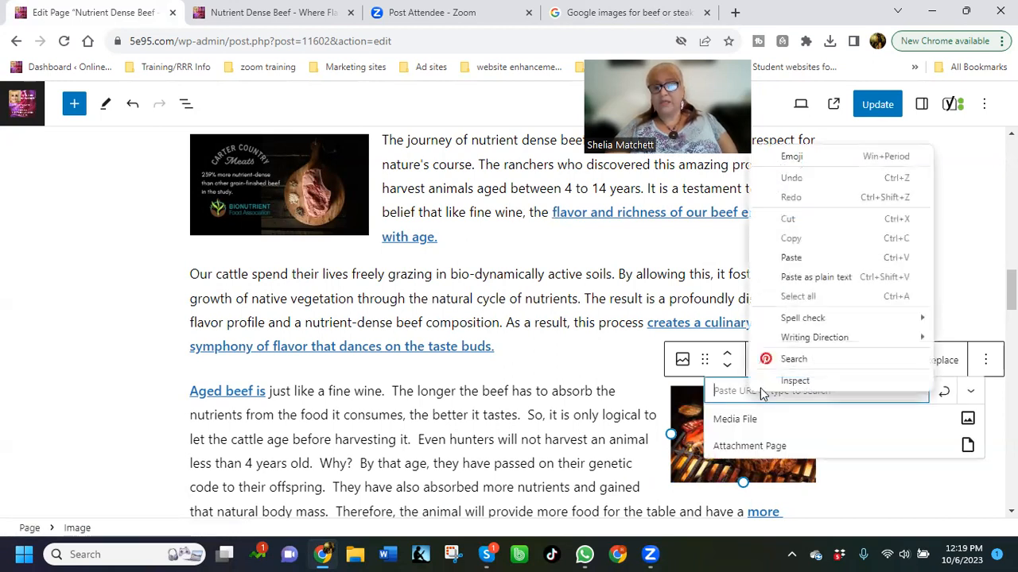
click(795, 257)
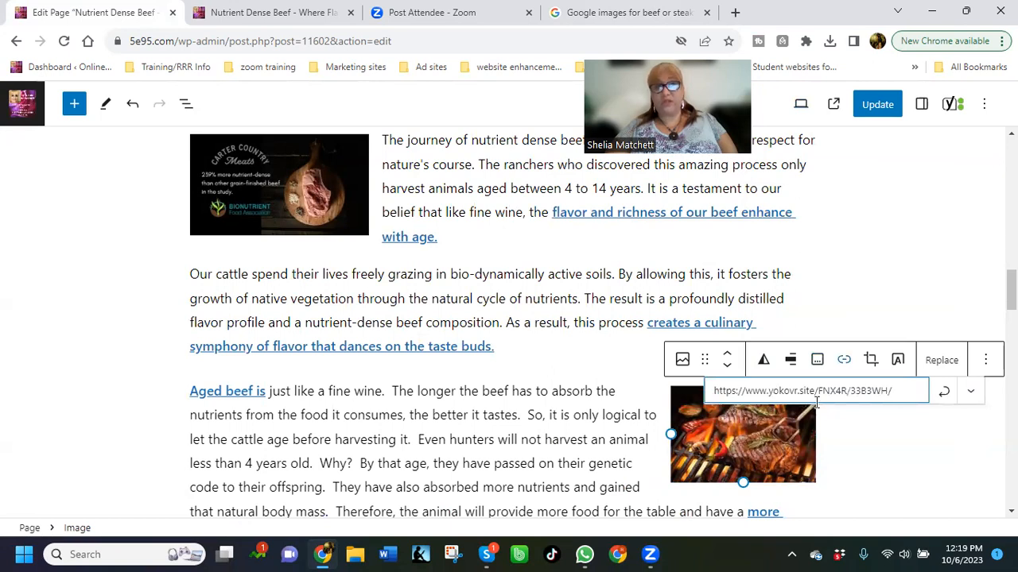
click(944, 395)
Set the grilled steak image's link to open in a new tab and update the page
click(941, 394)
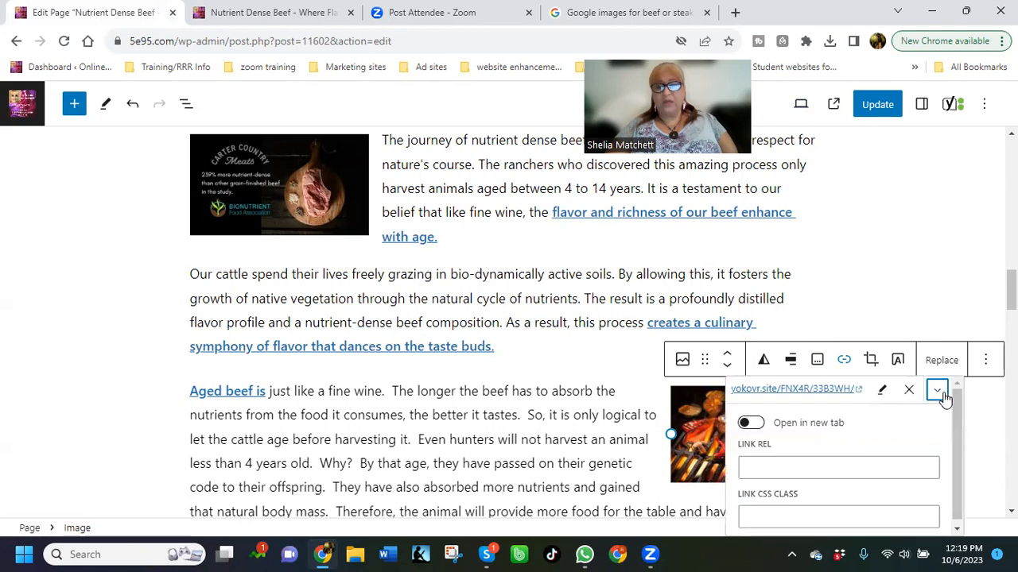
click(752, 425)
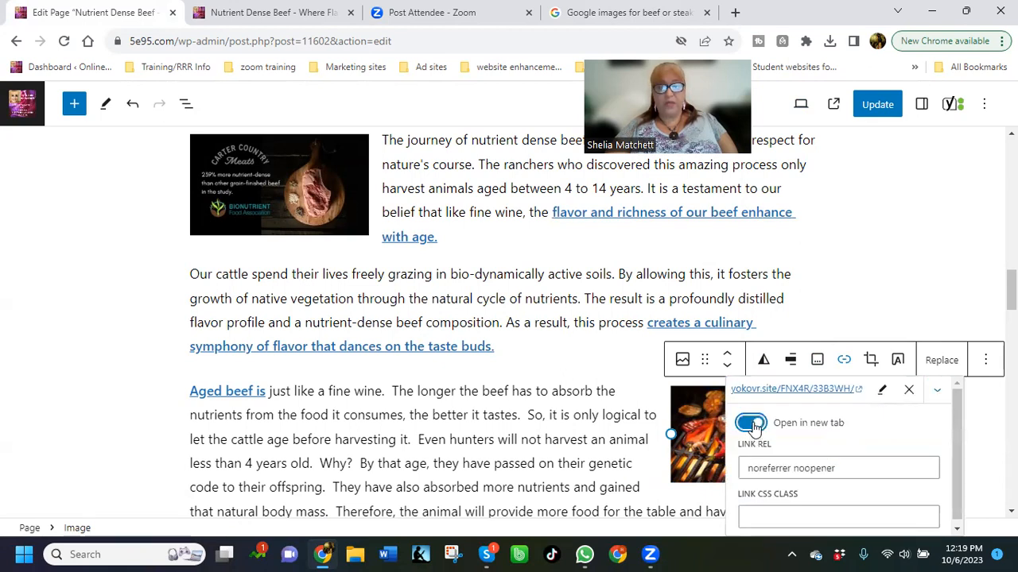
click(981, 424)
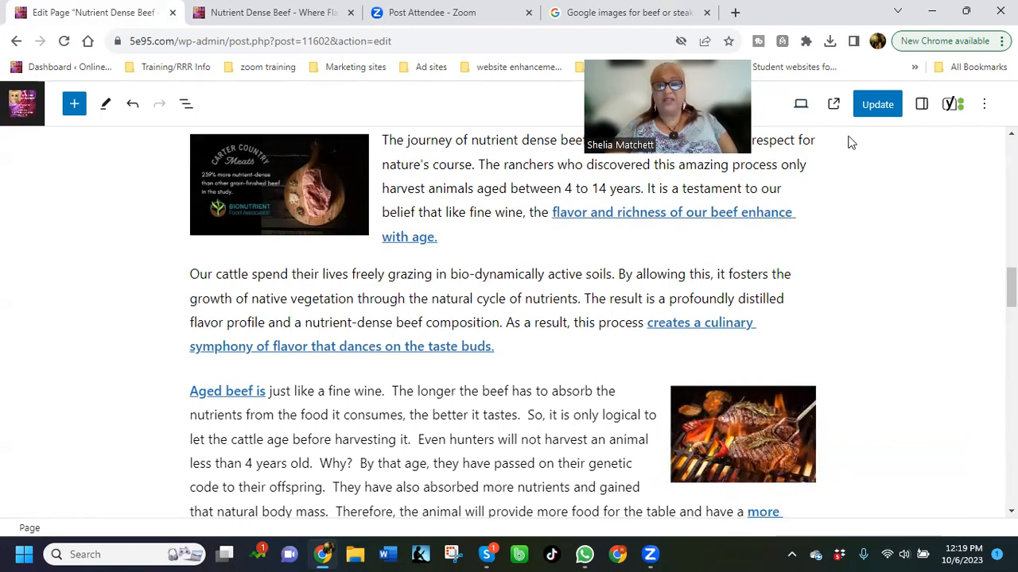
click(878, 109)
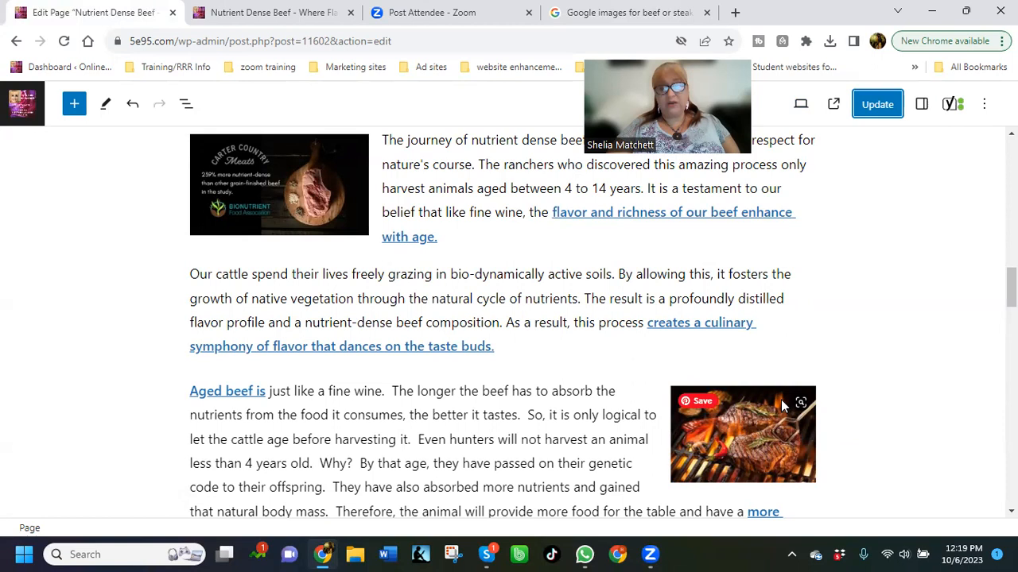
Give the grilled steak image the alternative text "Mouth watering grilling nutrient dense beef has more taste and flavor than your average beef products." and update the page
click(922, 104)
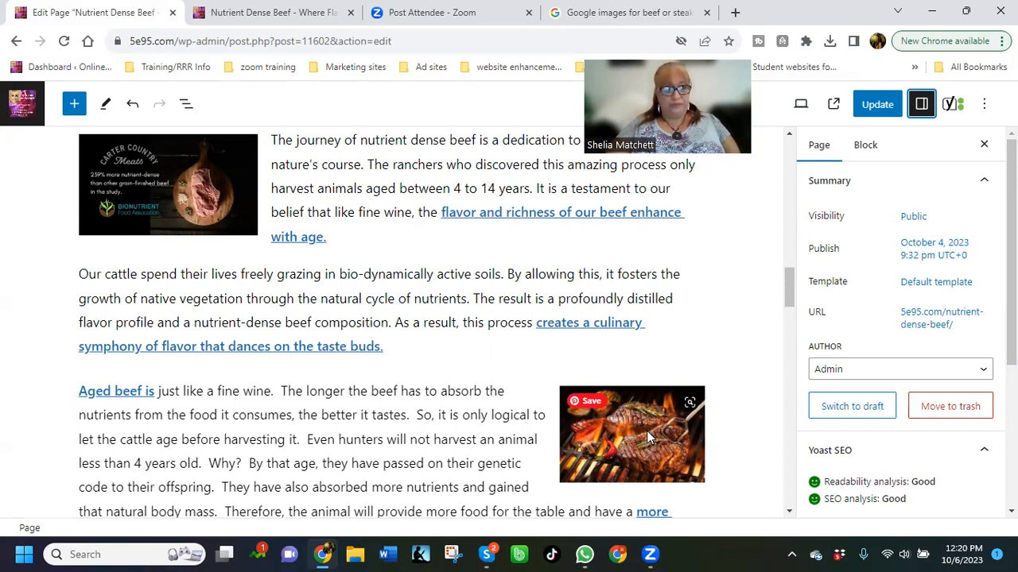
click(647, 431)
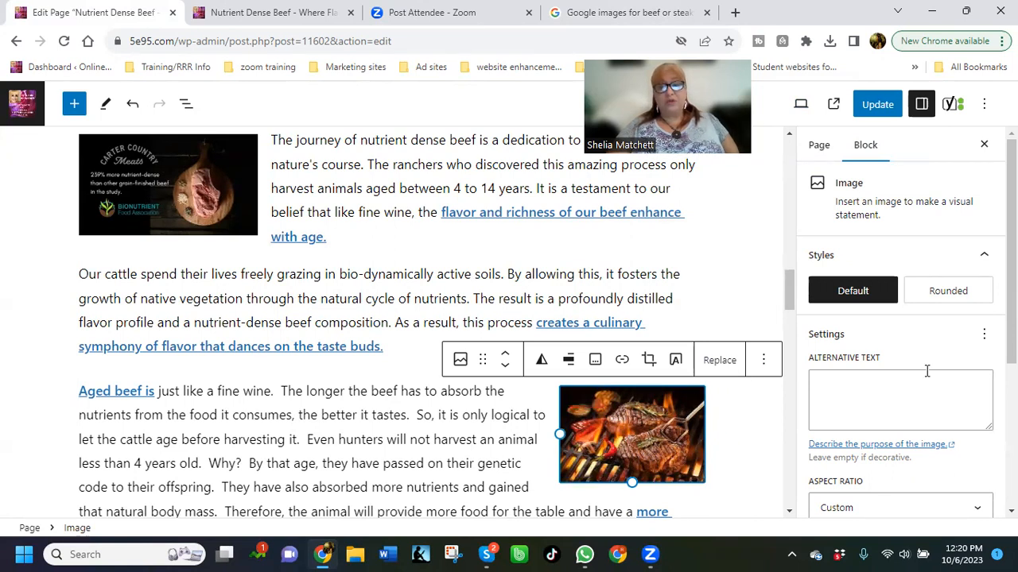
click(843, 387)
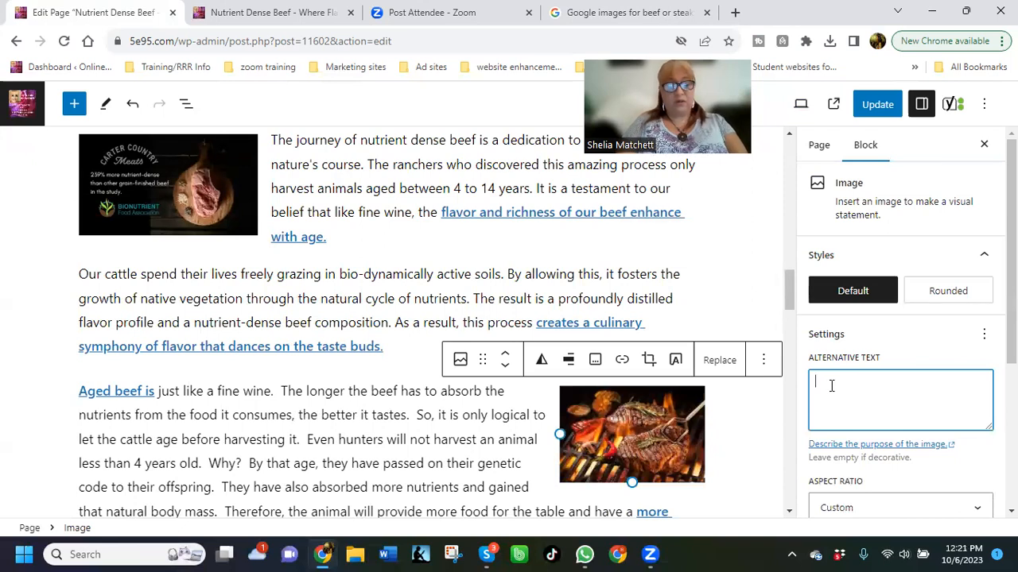
text(Mo)
key(BackSpace)
key(BackSpace)
text(Month)
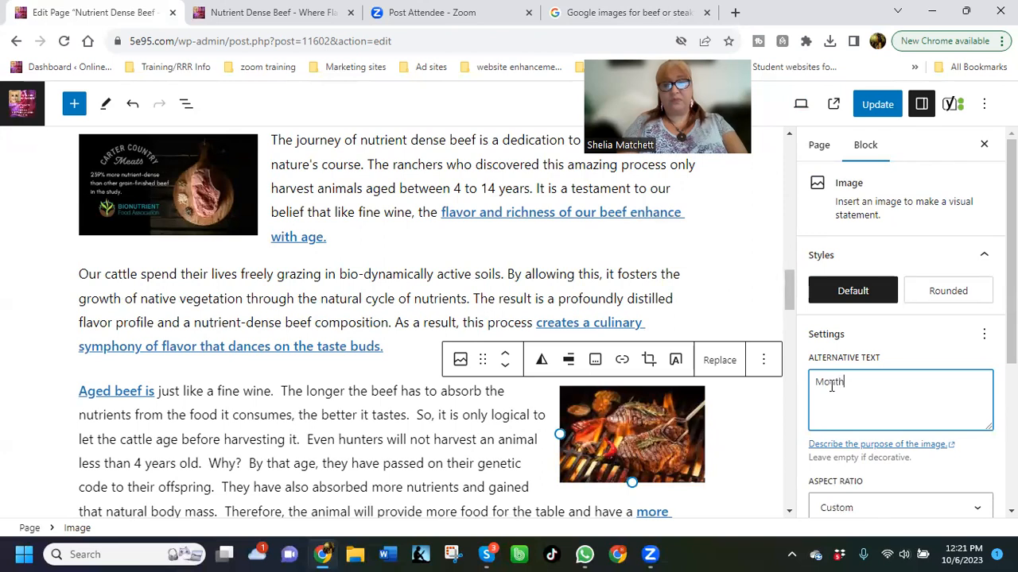
text( watering fl)
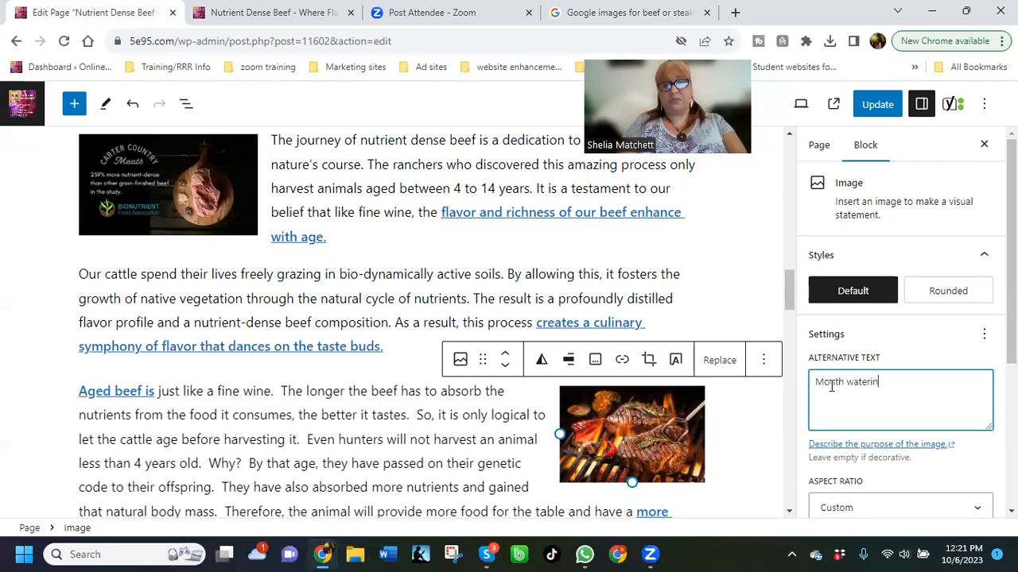
key(BackSpace)
key(BackSpace)
text(grill)
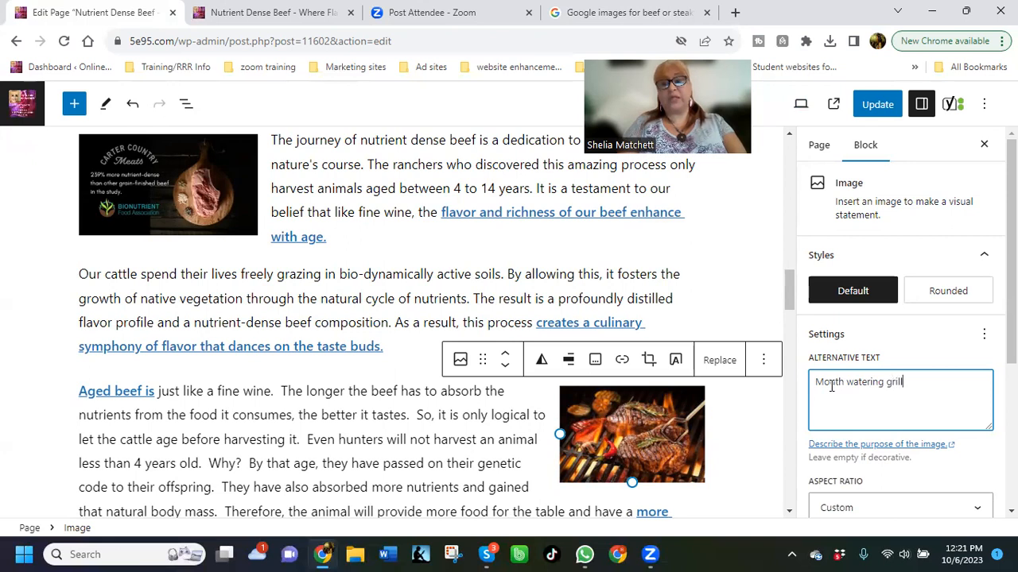
text(ing nutri)
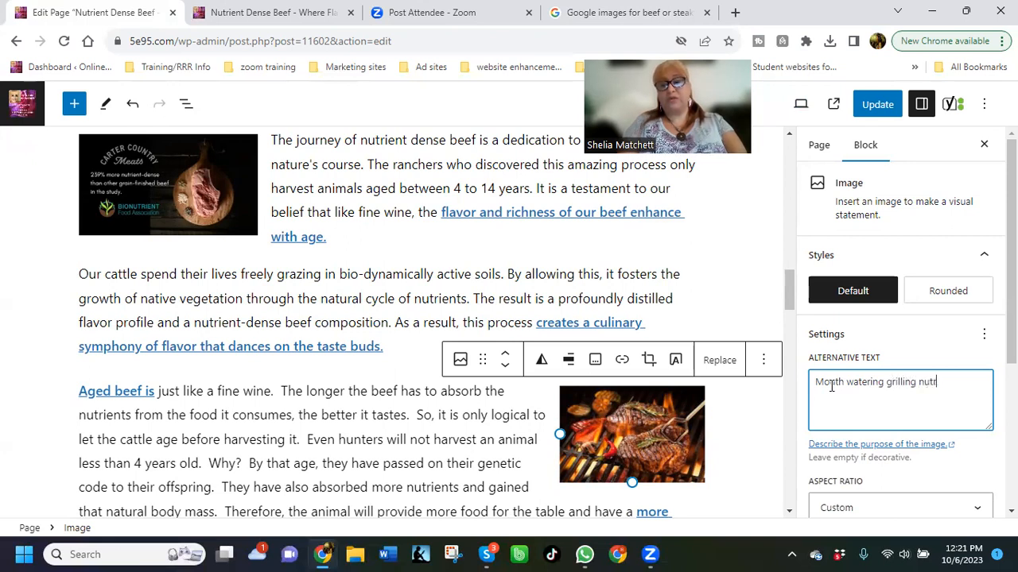
text(ent dense g)
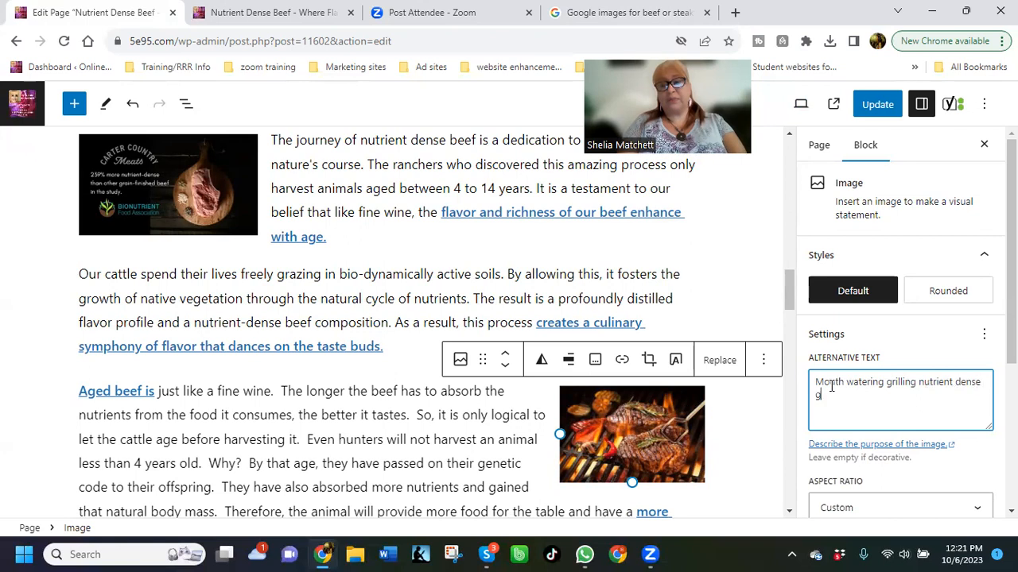
key(BackSpace)
text(b)
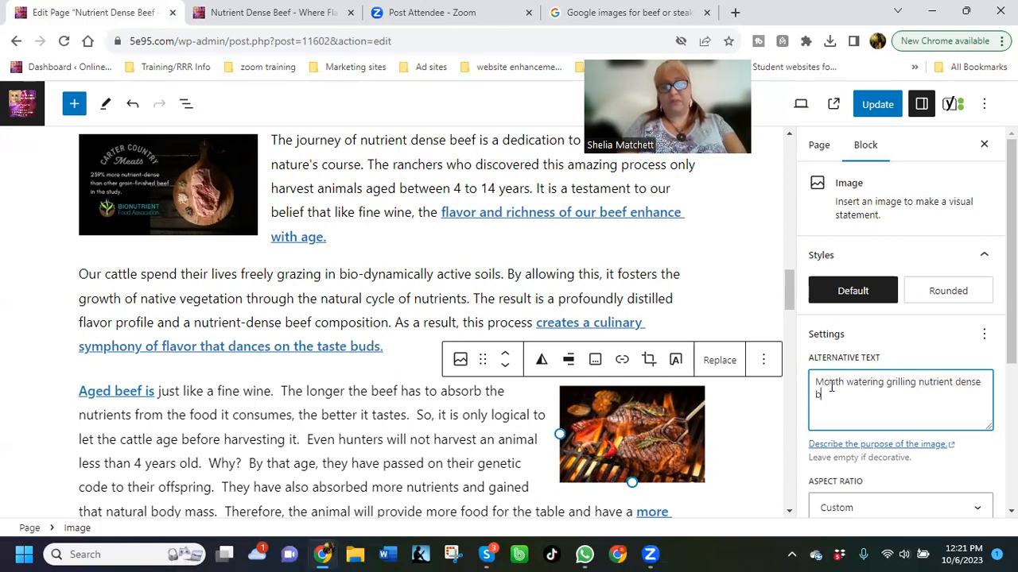
text(eef has more taste and flavor than your a)
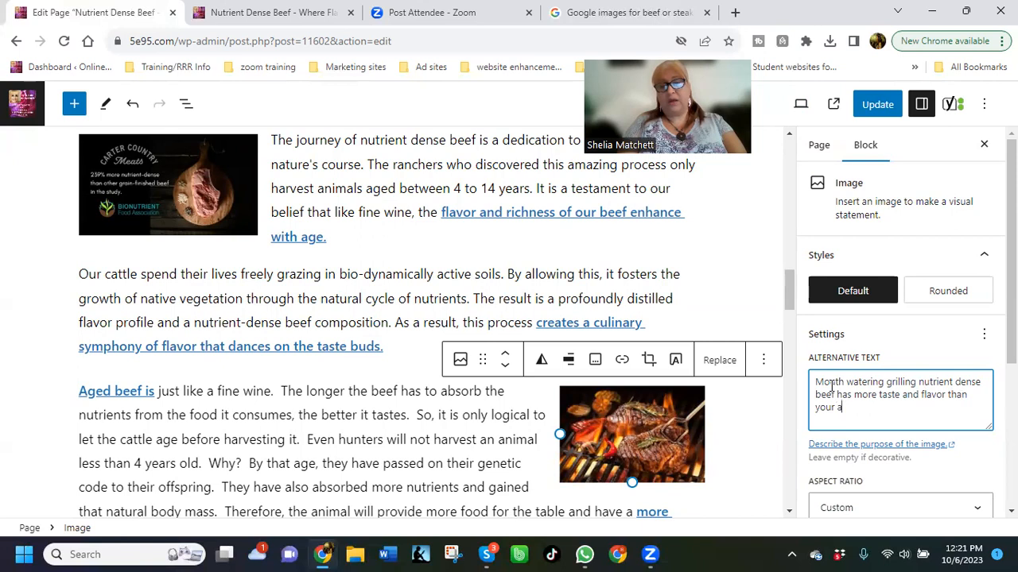
text(verage be)
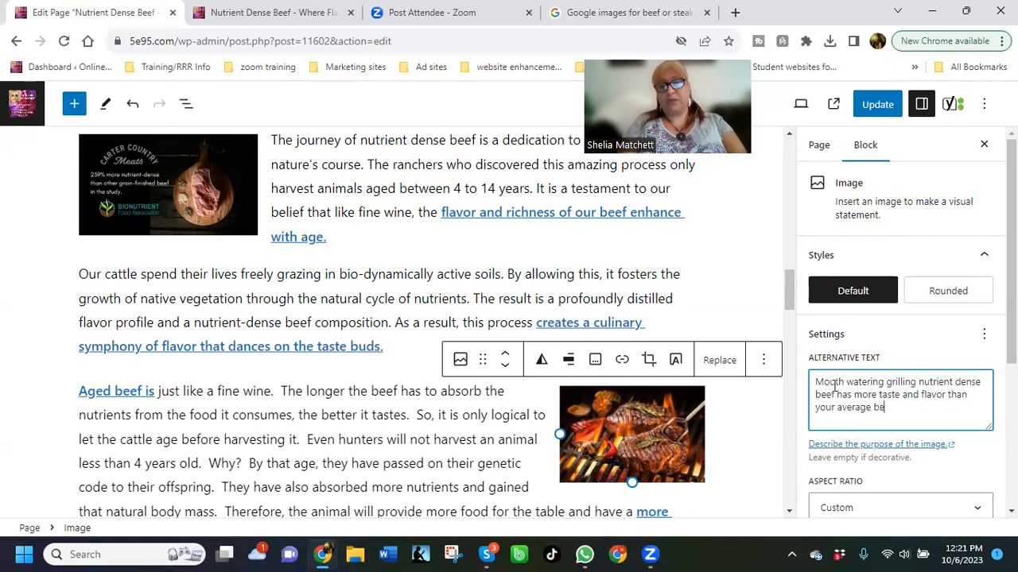
text(ef products.)
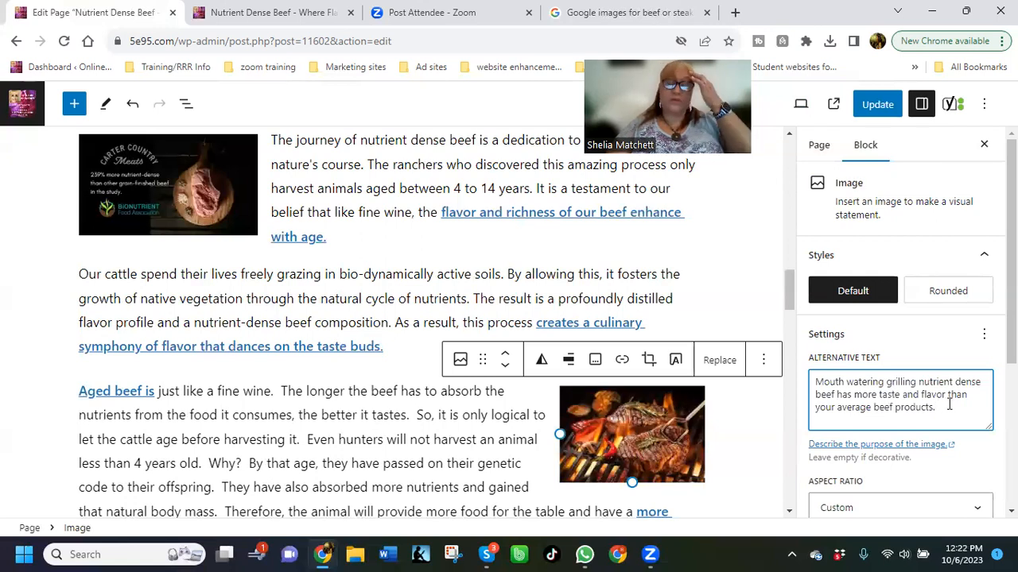
click(878, 104)
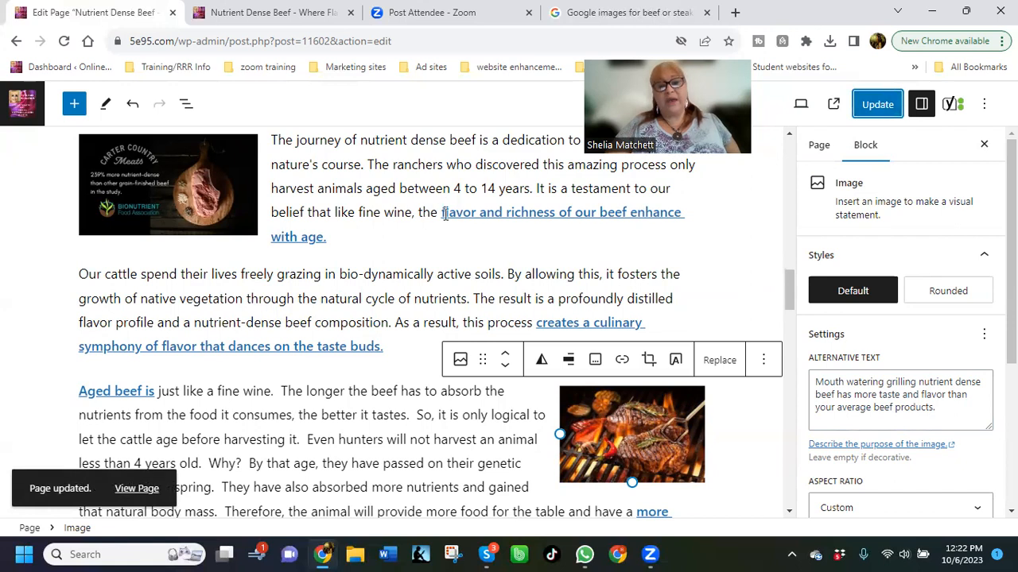
Highlight the linked text "creates a culinary symphony of flavor that dances on the taste buds." with a Vivid purple background and update the page
scroll(367, 260, down, 2)
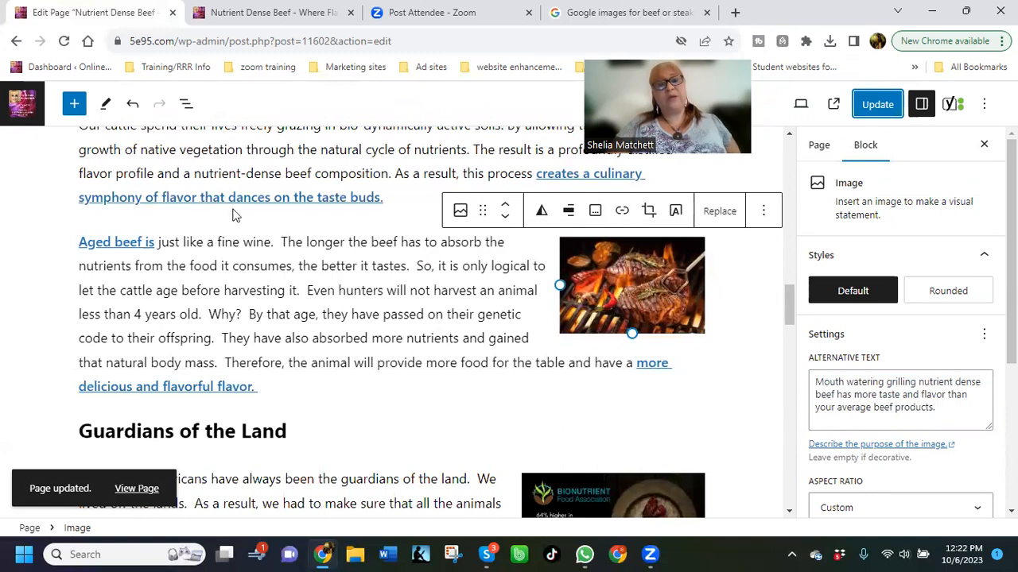
scroll(338, 218, up, 1)
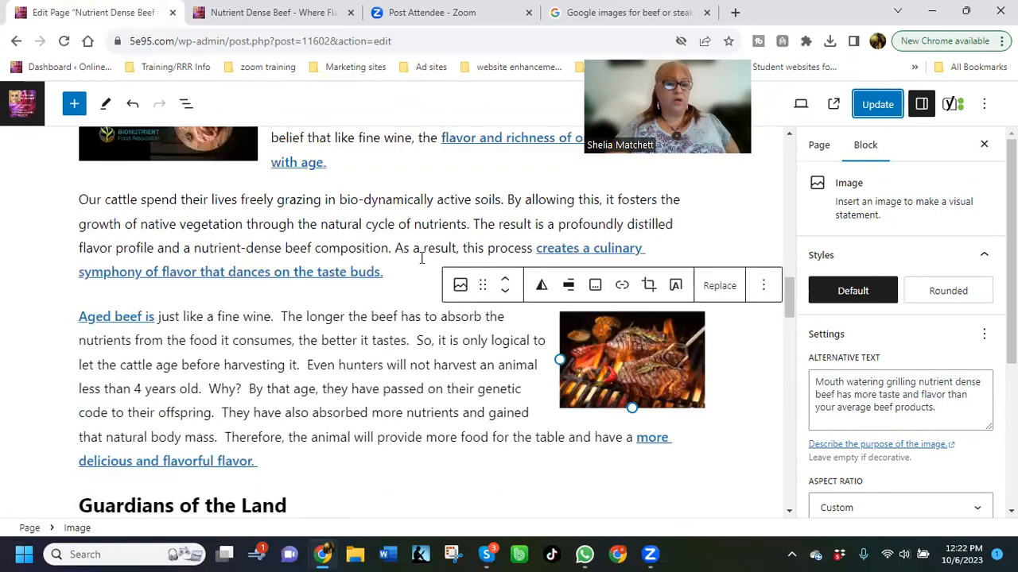
click(422, 256)
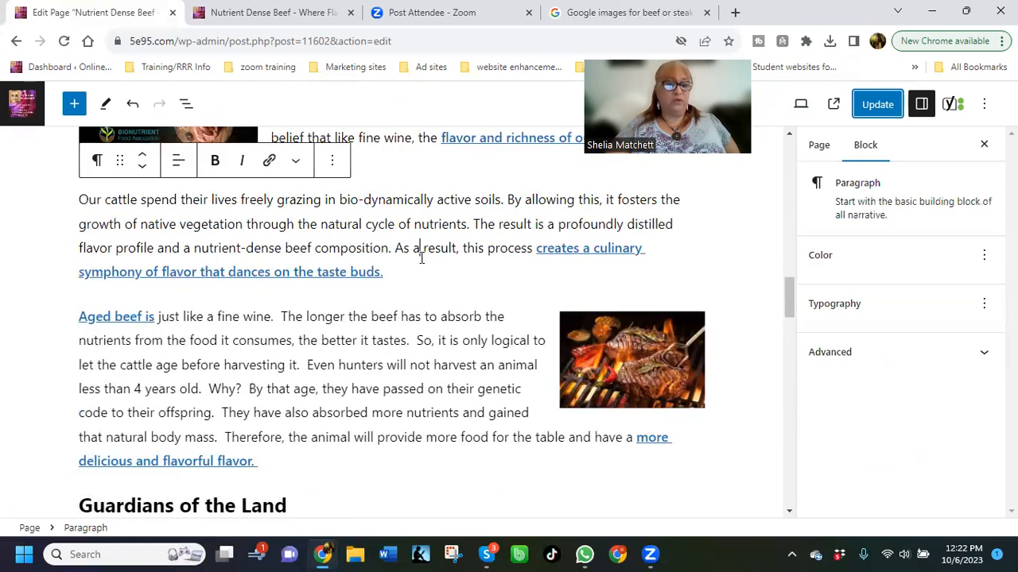
click(562, 251)
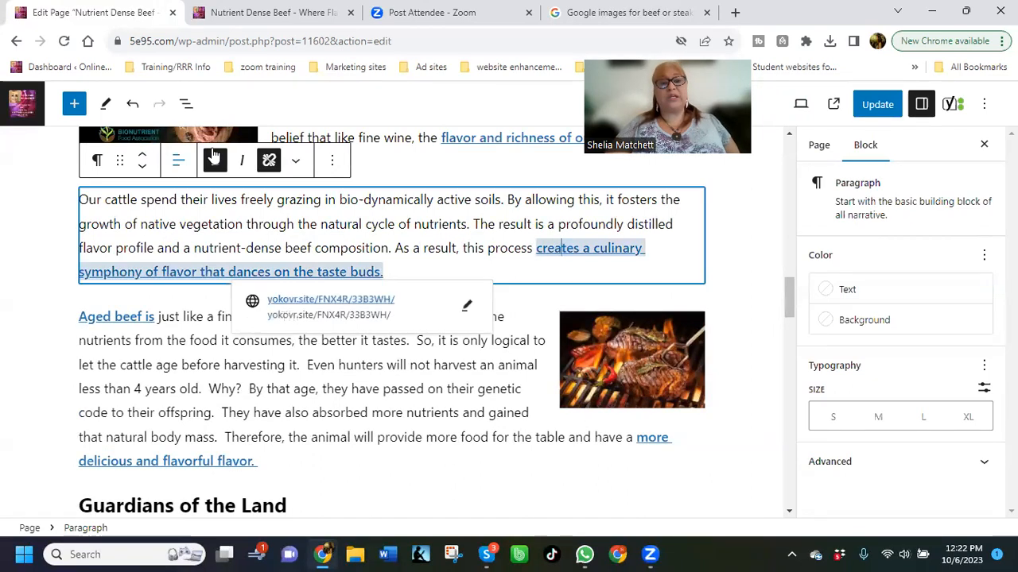
click(537, 263)
click(538, 264)
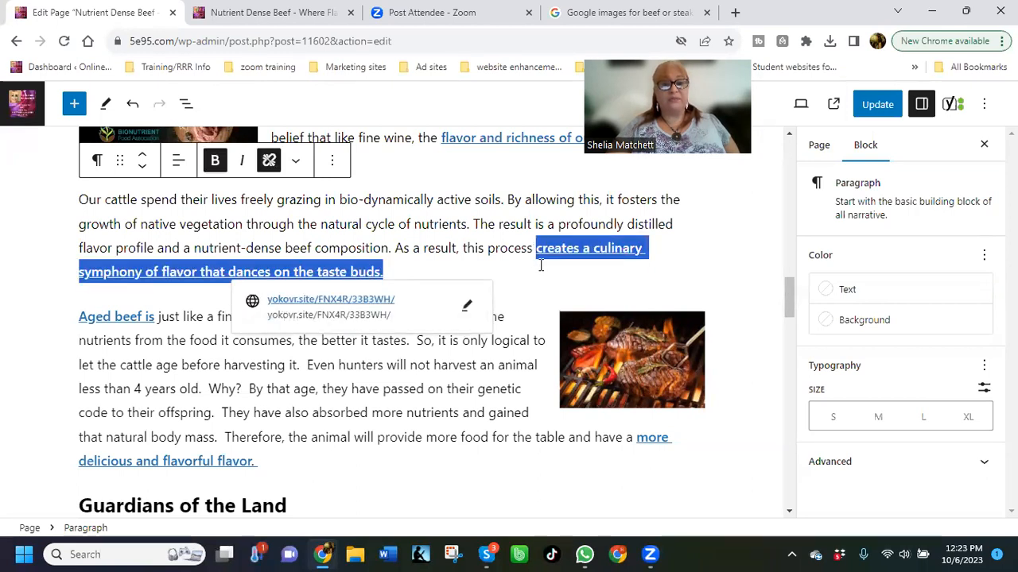
click(296, 163)
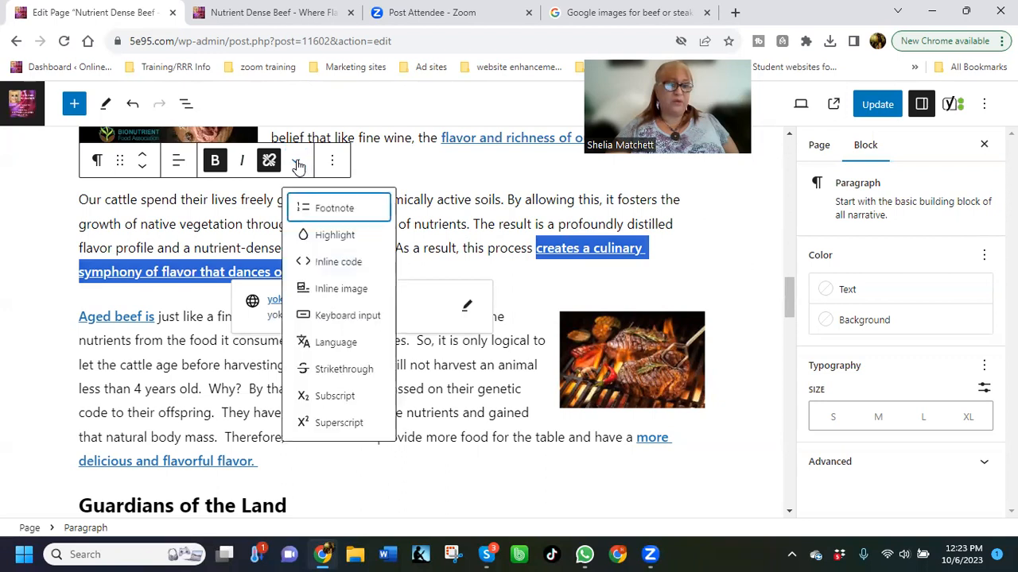
click(330, 239)
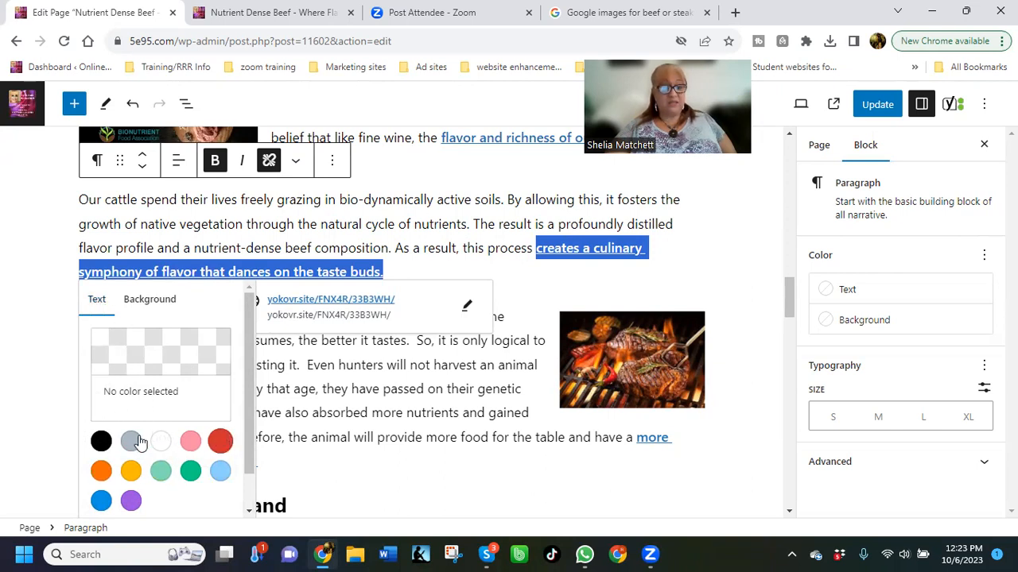
click(141, 302)
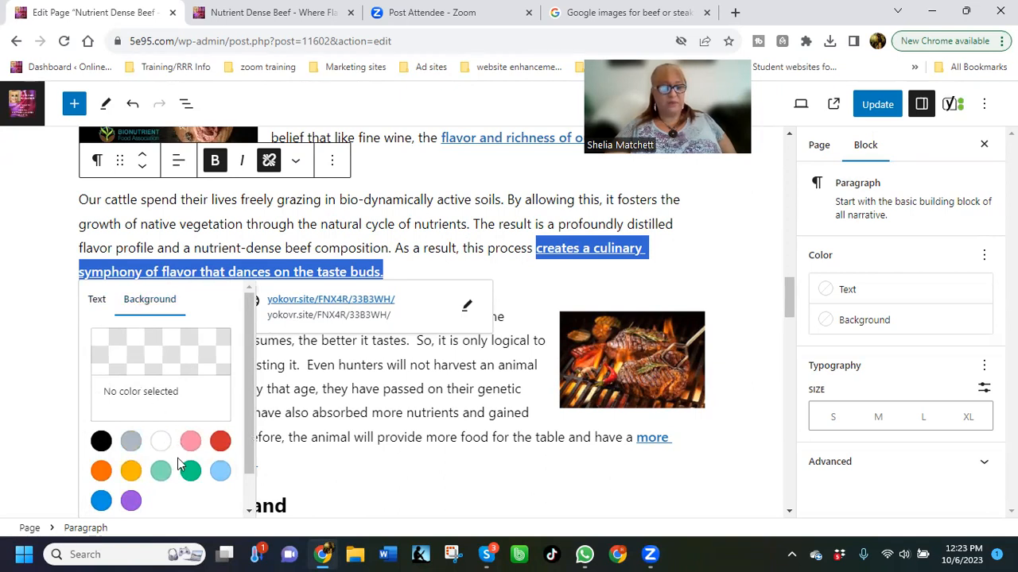
click(131, 501)
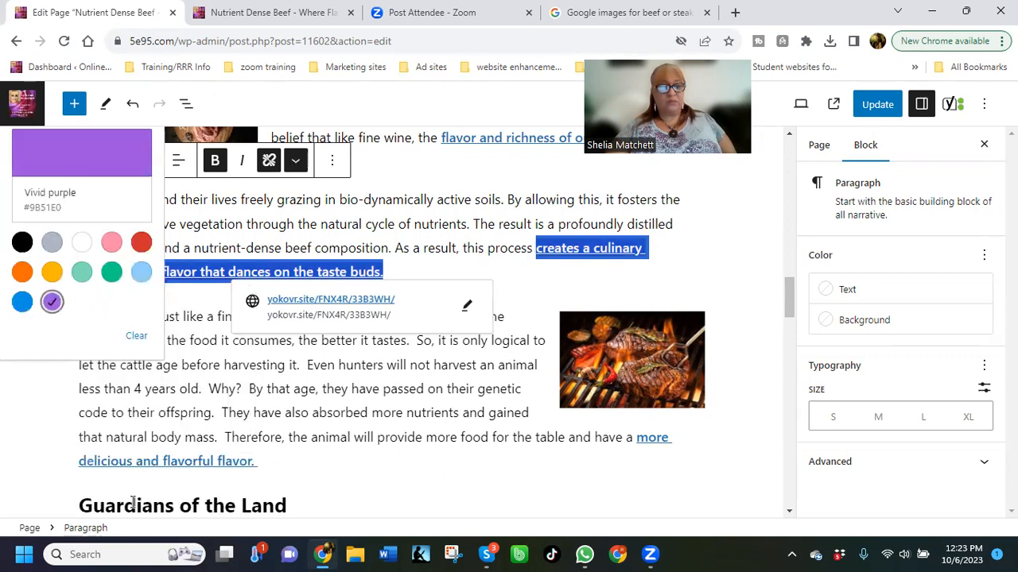
click(539, 278)
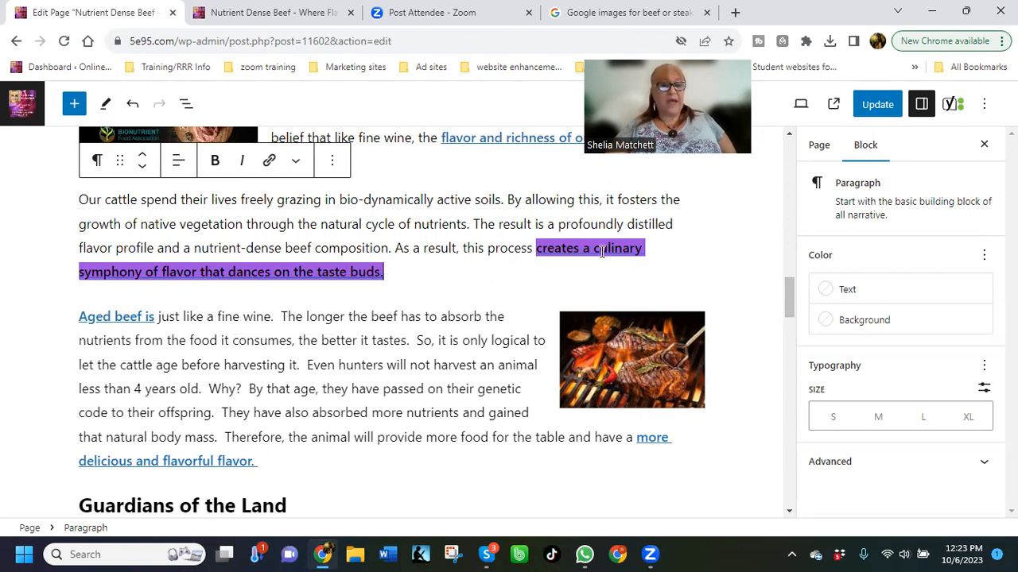
click(877, 104)
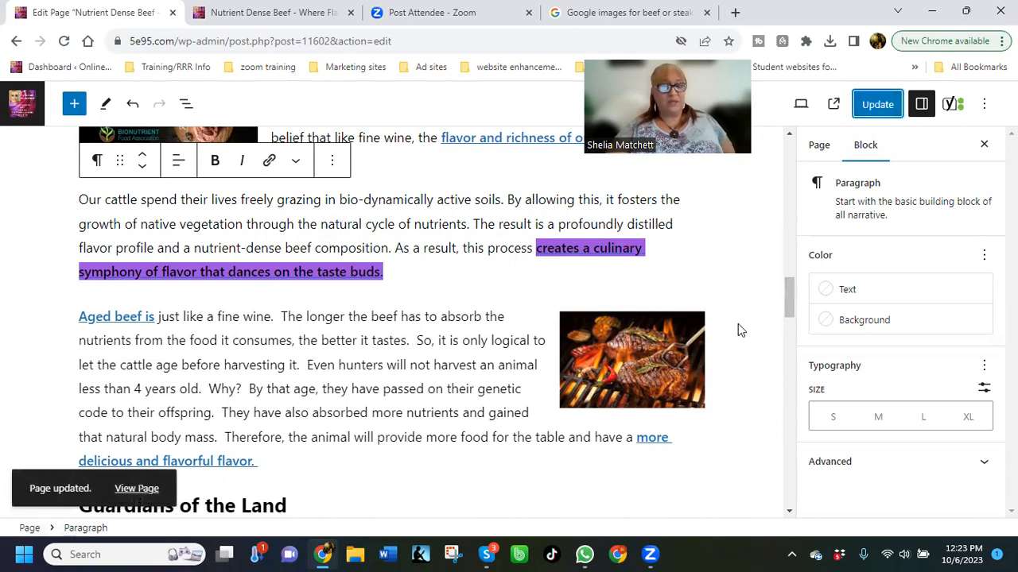
Preview the Nutrient Dense Beef page in a new tab and examine the highlighted link text beside the grilled steak image
click(800, 105)
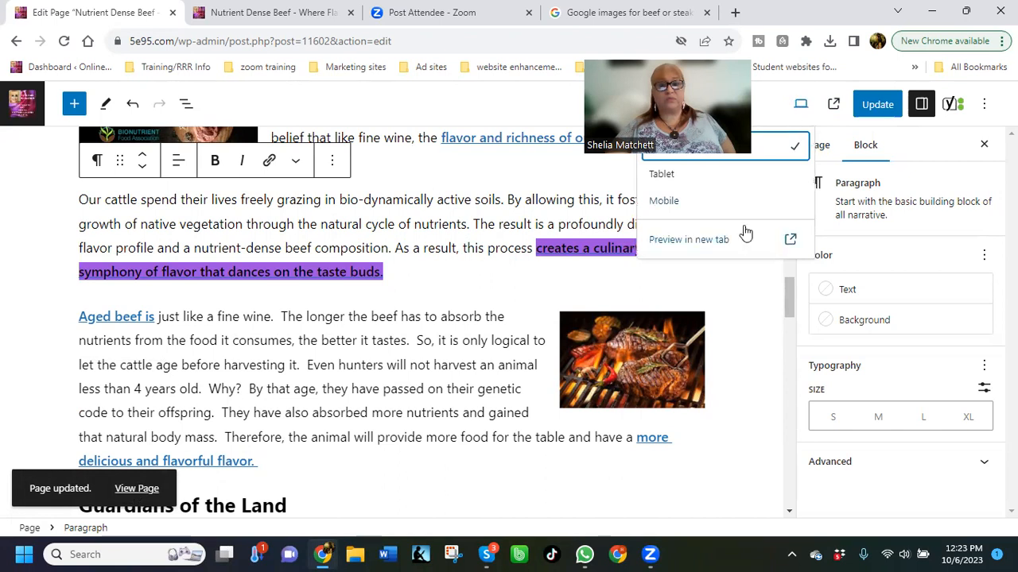
click(719, 256)
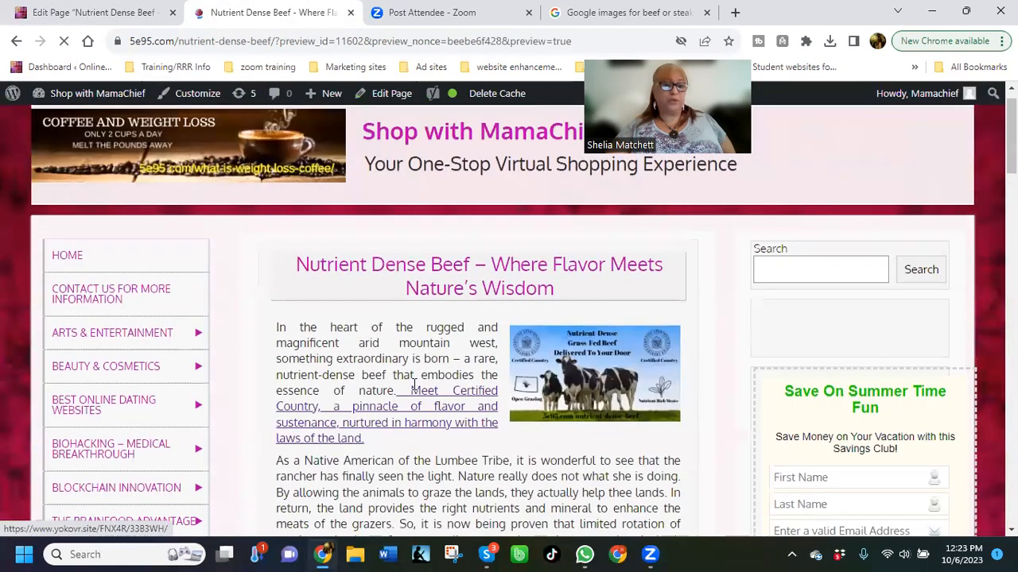
scroll(429, 308, down, 5)
scroll(429, 309, down, 4)
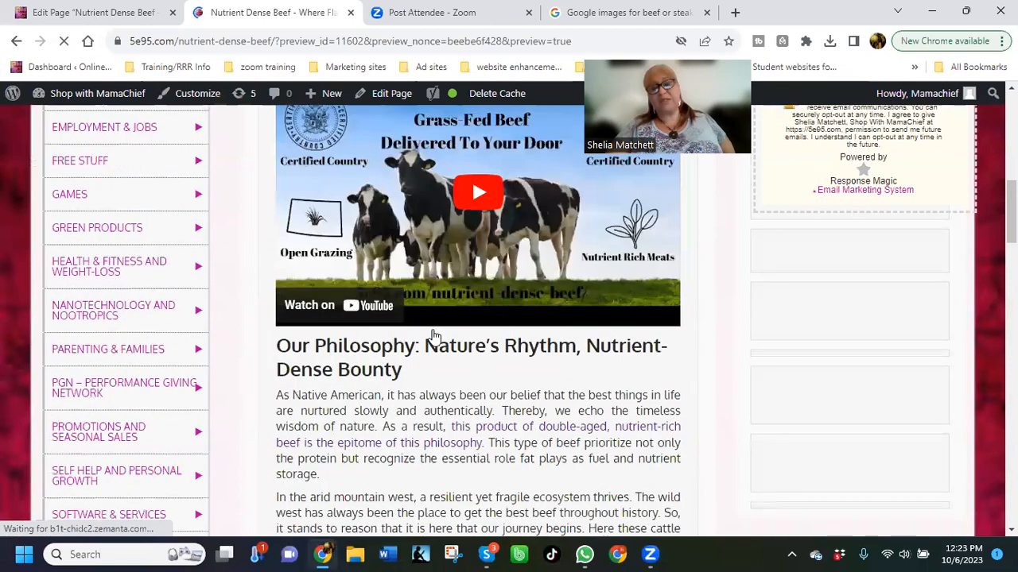
scroll(549, 429, down, 5)
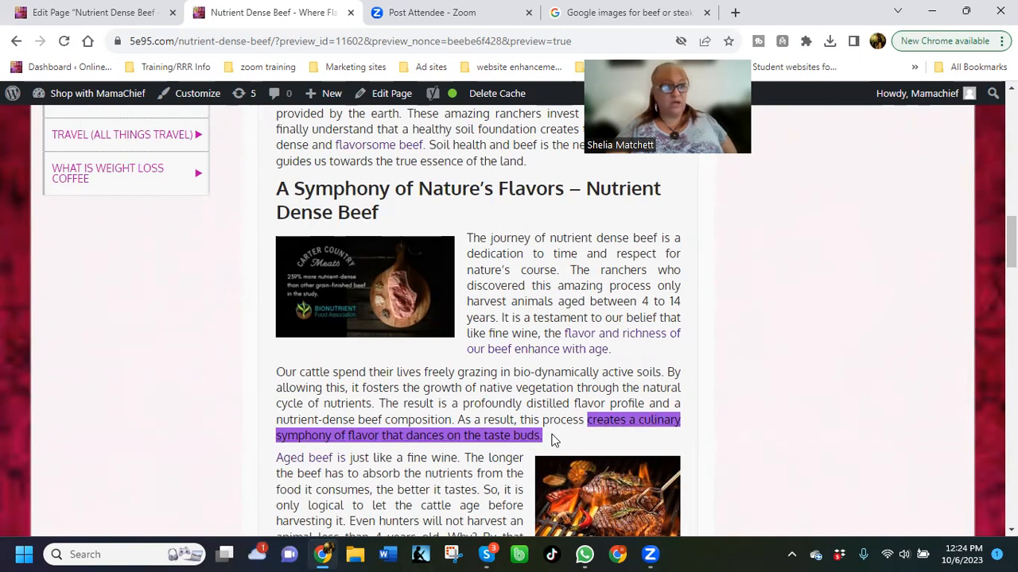
Test the highlighted "creates a culinary symphony" link, close the opened offer page and the preview, and return to the page editor
click(455, 439)
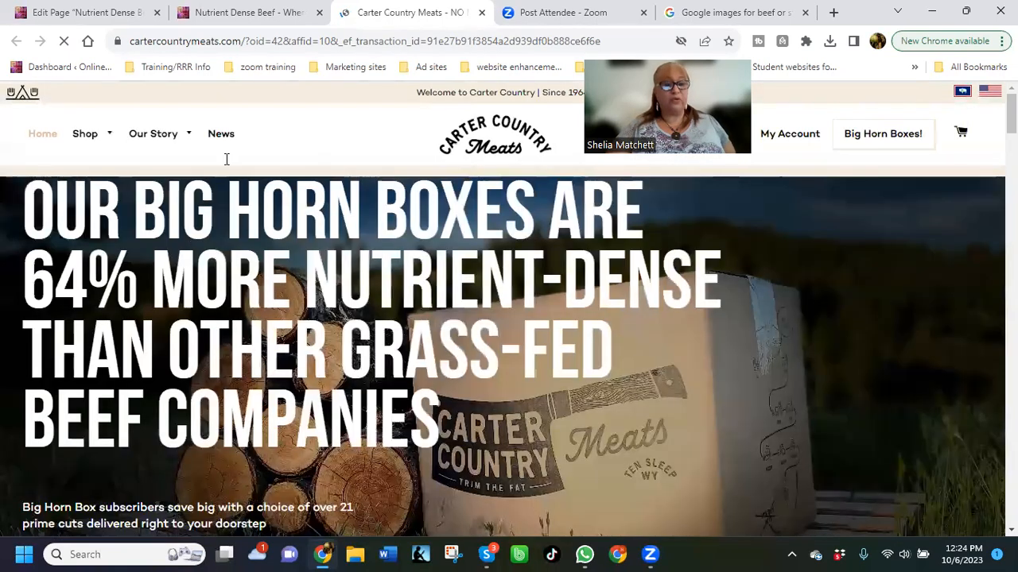
click(482, 12)
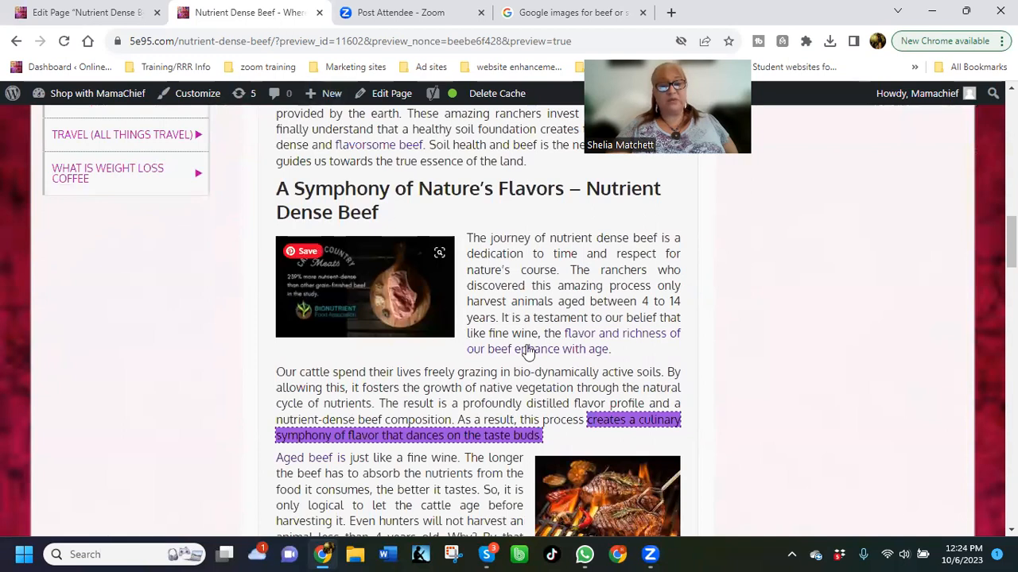
click(350, 13)
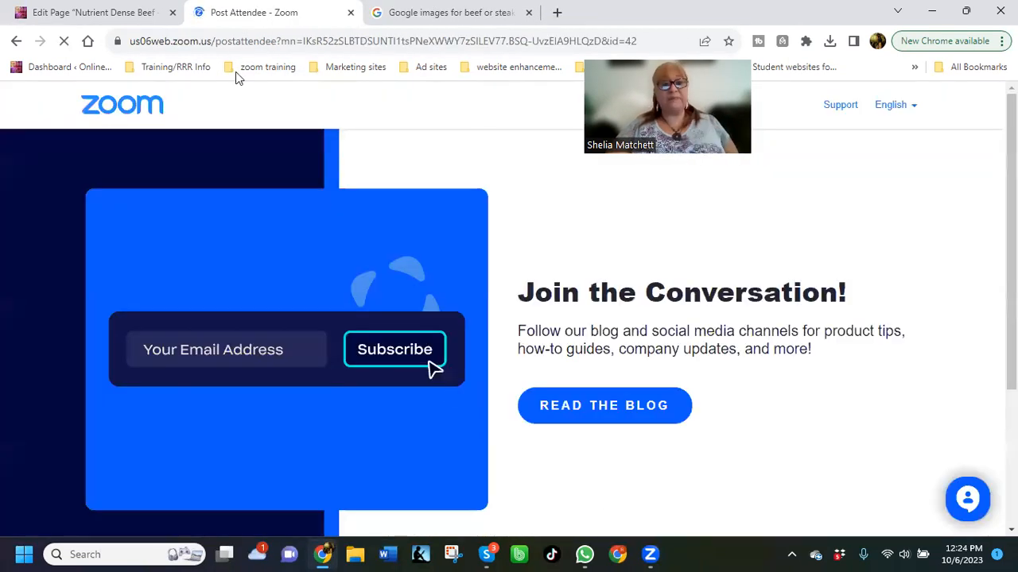
click(110, 12)
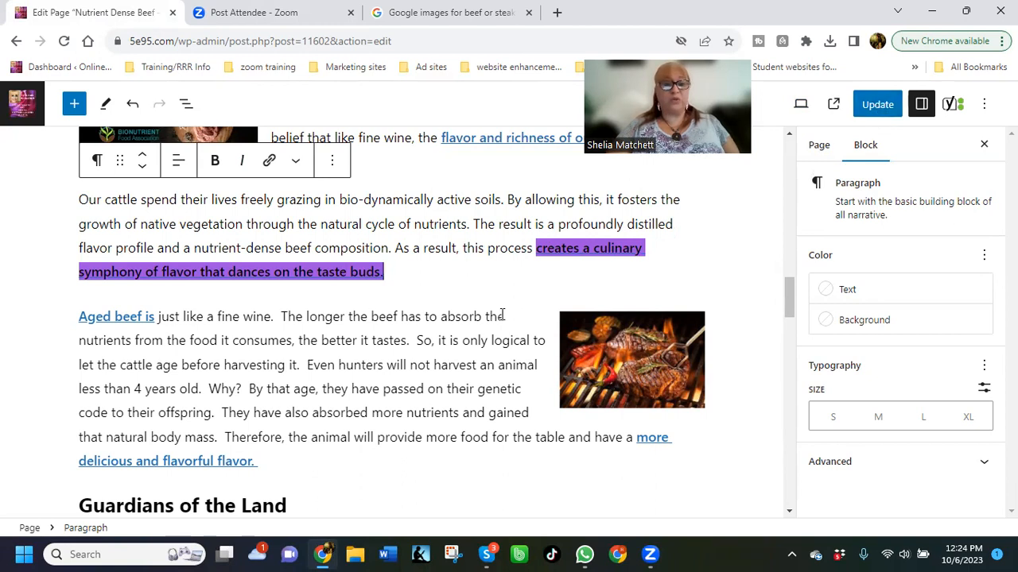
Turn on bold at the end of the highlighted "creates a culinary symphony of flavor" link text and update the page
click(214, 163)
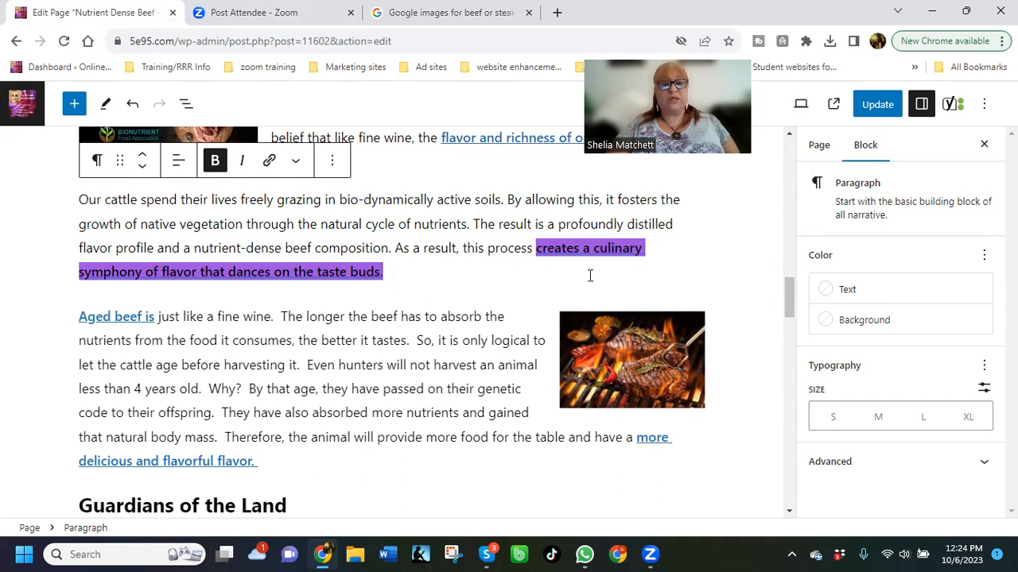
click(881, 109)
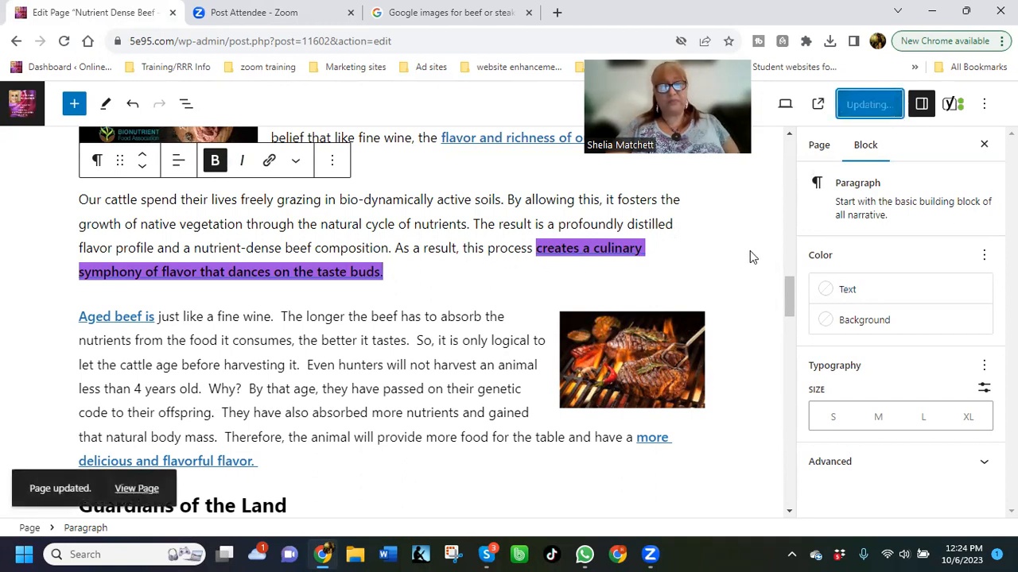